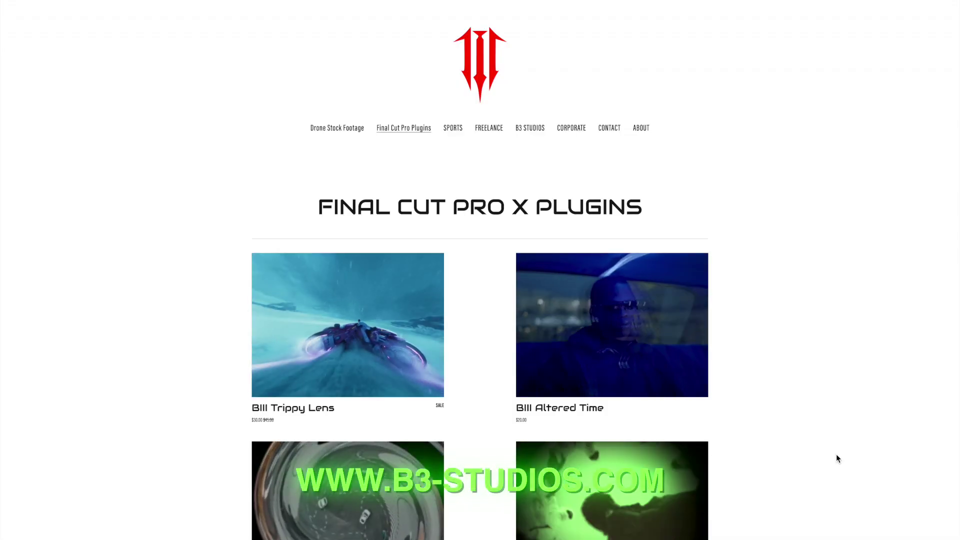
- Place the pexels_videos_2103099 highway clip at the start of the Mask timeline and play it
scroll(930, 533, down, 3)
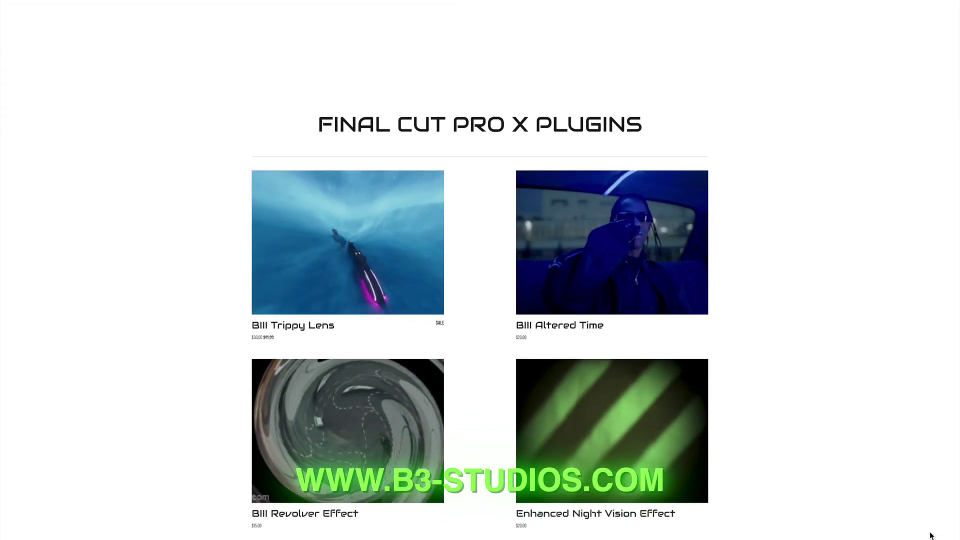
scroll(930, 535, down, 3)
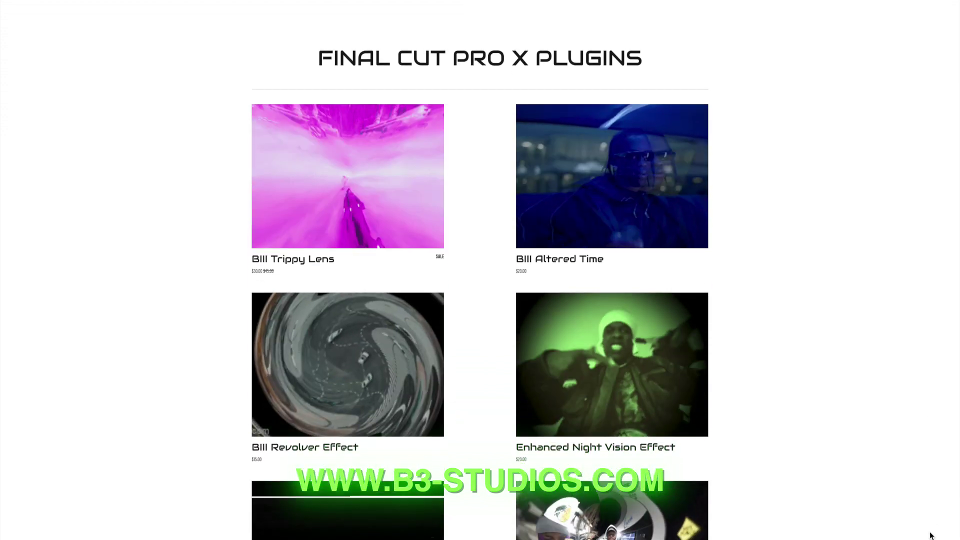
scroll(930, 536, down, 3)
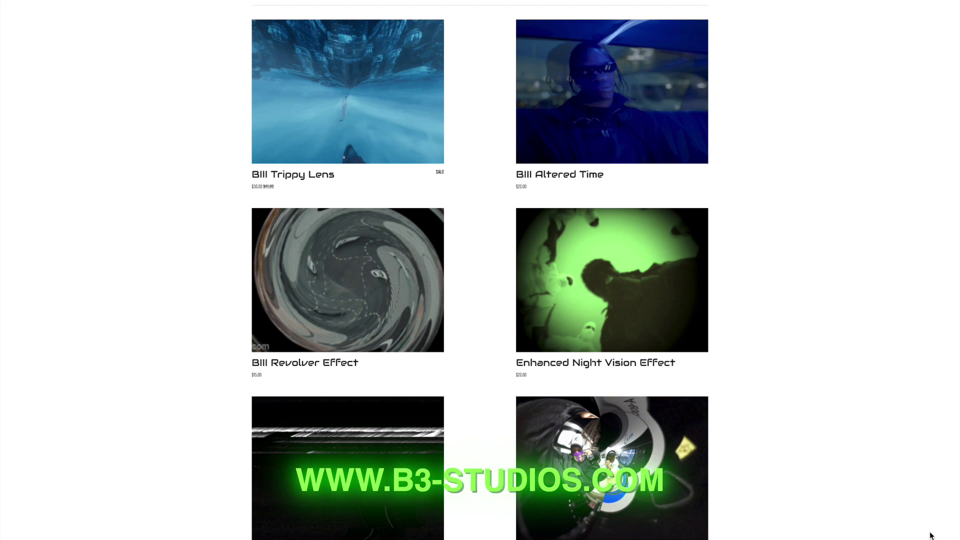
scroll(930, 535, down, 4)
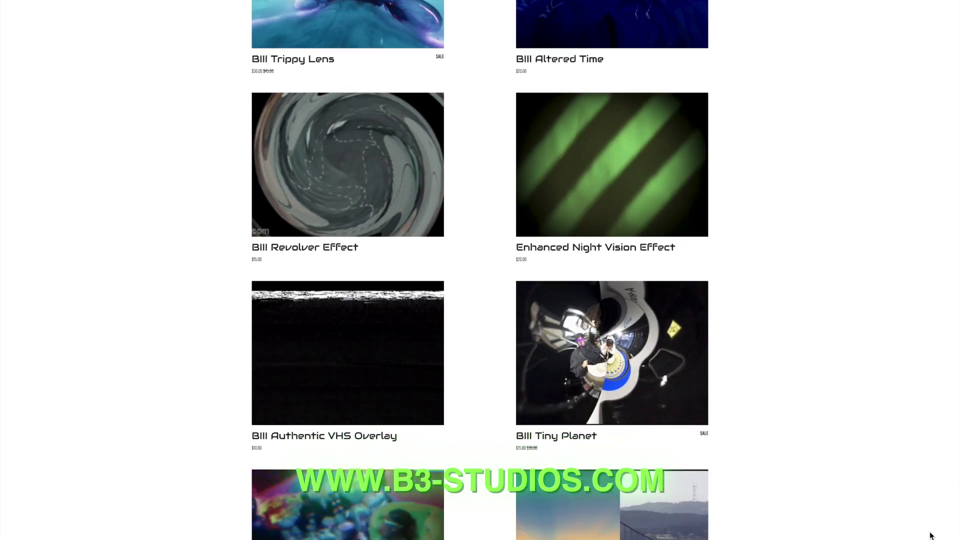
scroll(930, 536, down, 5)
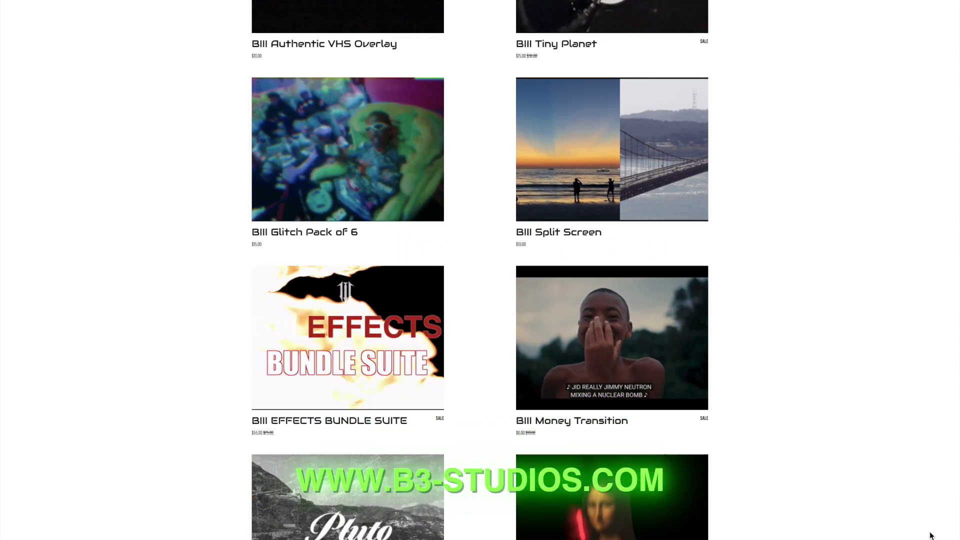
scroll(930, 535, down, 5)
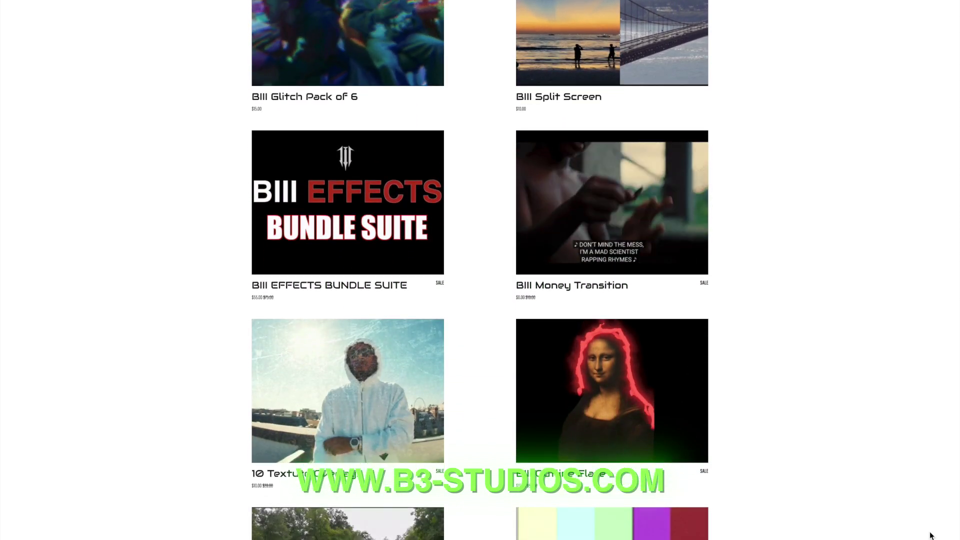
scroll(930, 535, down, 9)
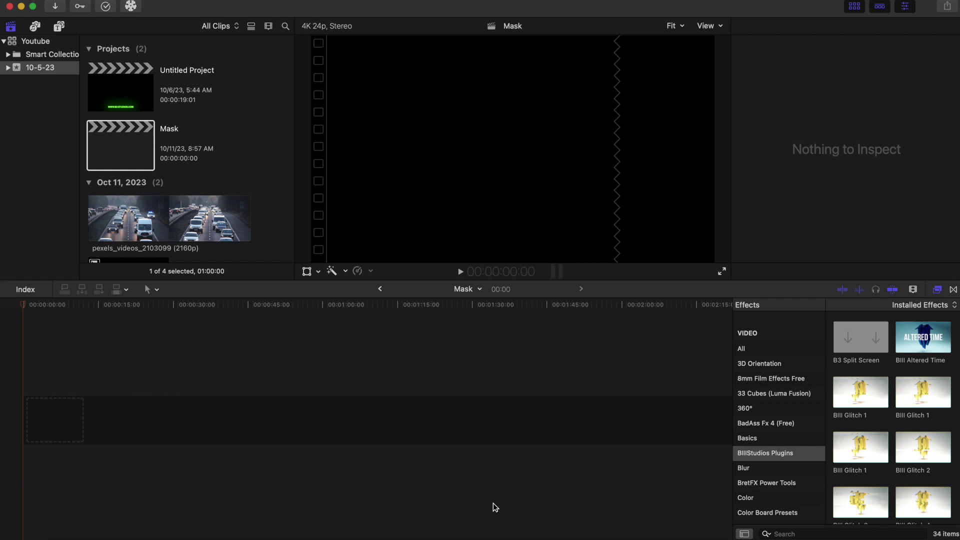
click(121, 218)
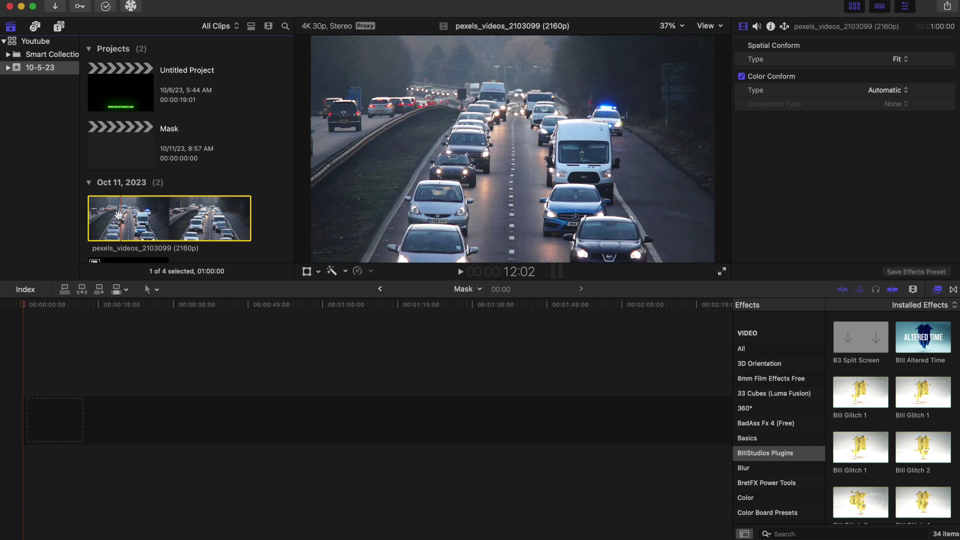
drag(119, 215, 64, 406)
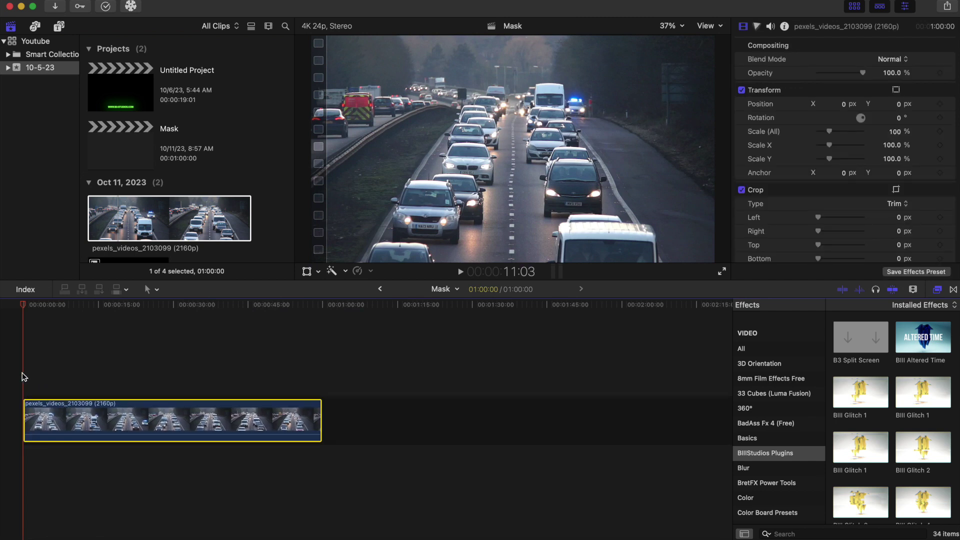
key(space)
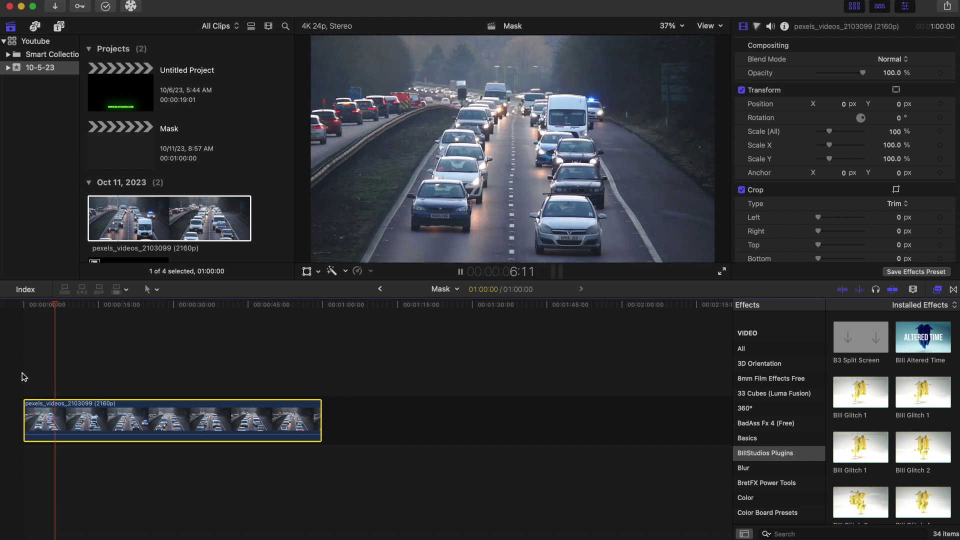
- Search Pexels' free stock videos for 'cars'
key(super+Tab)
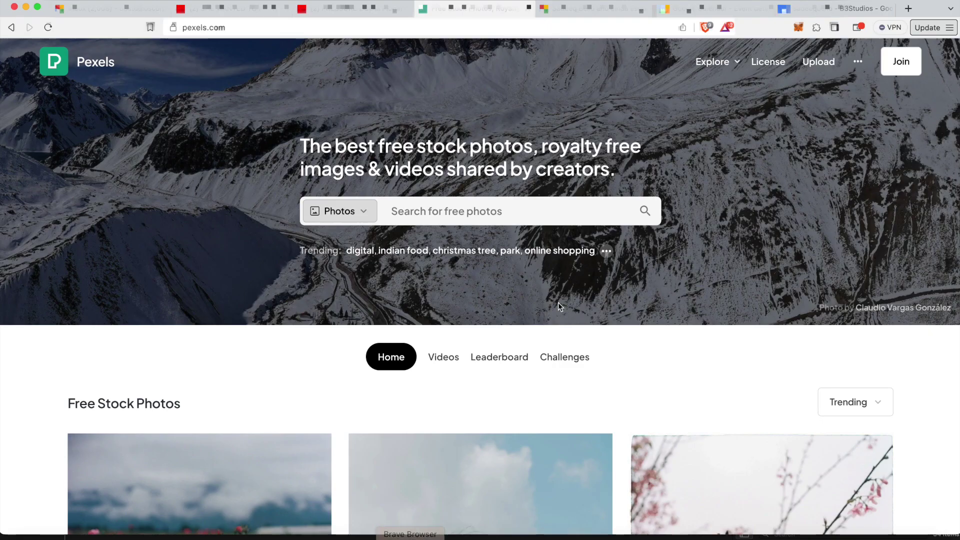
scroll(430, 306, down, 3)
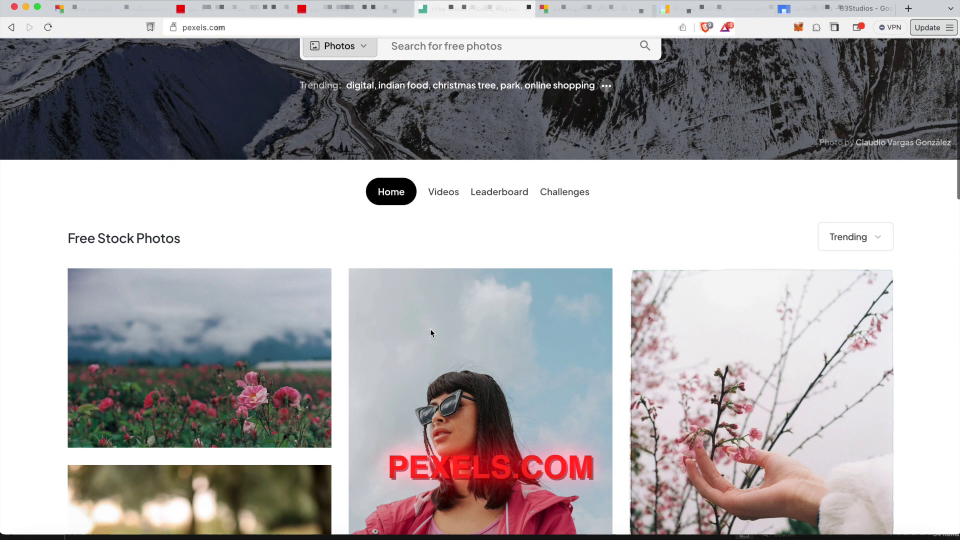
click(444, 195)
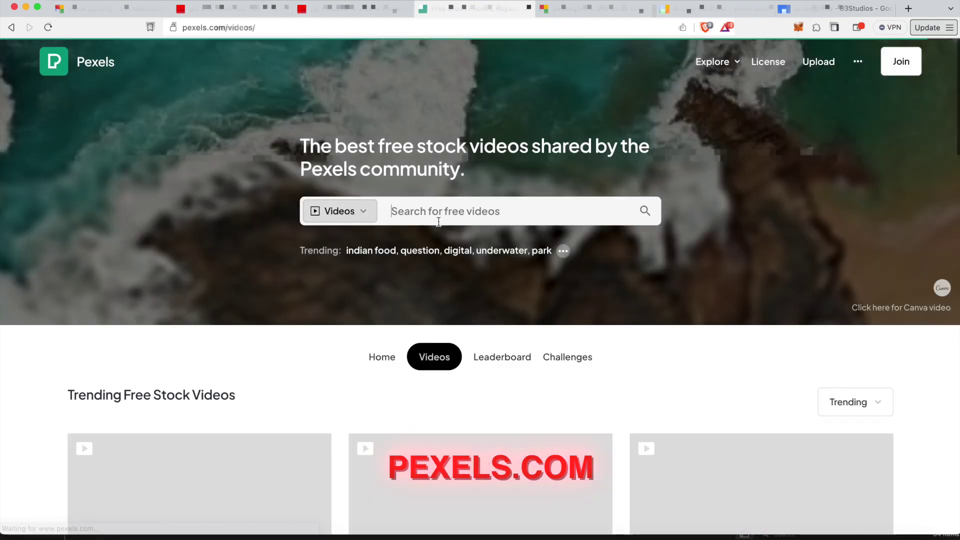
scroll(425, 300, up, 2)
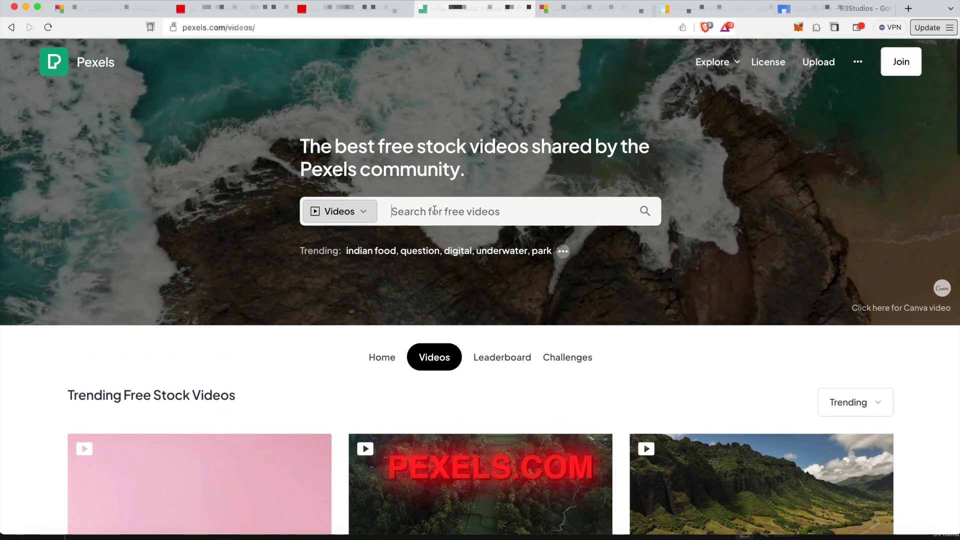
click(430, 213)
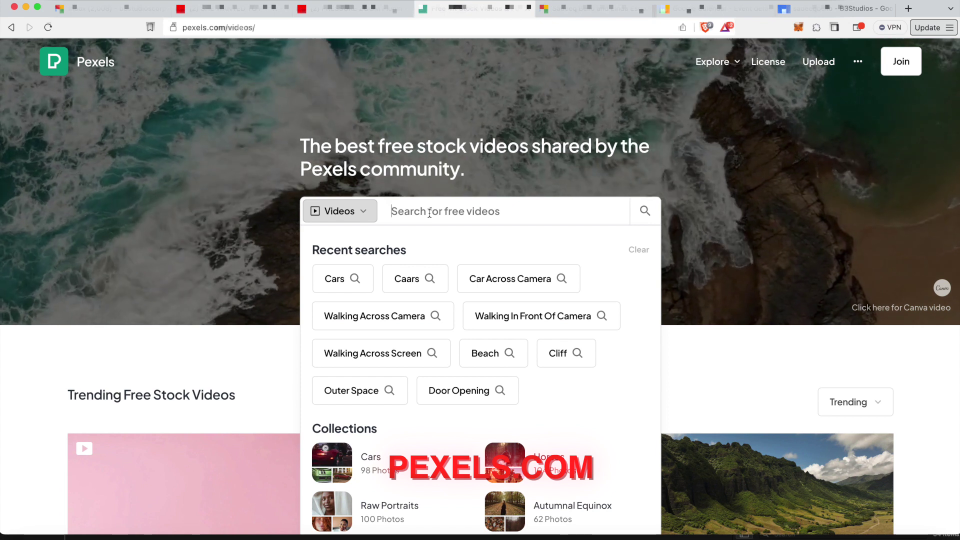
text(cars)
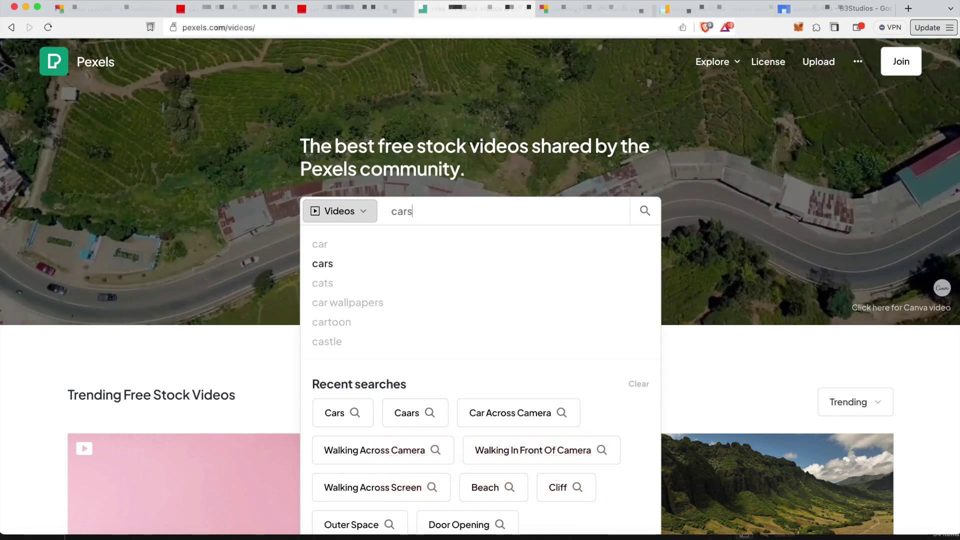
key(Return)
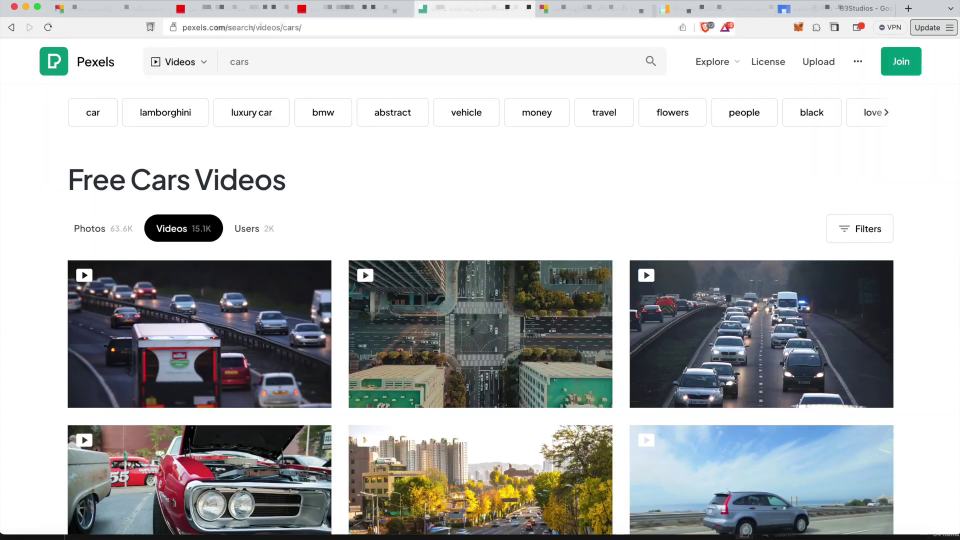
- Review the cars results, clear the search field, and return to Final Cut Pro
scroll(316, 277, down, 6)
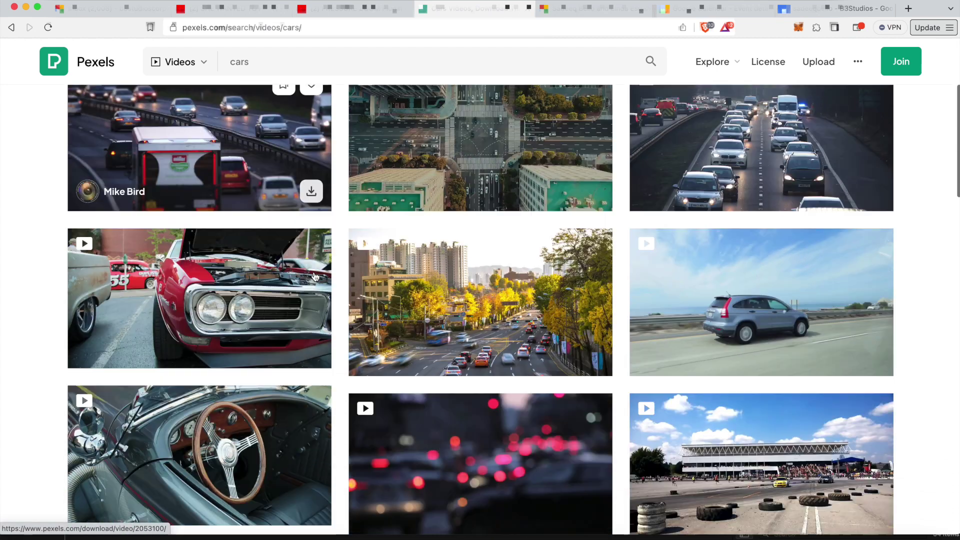
scroll(316, 277, up, 6)
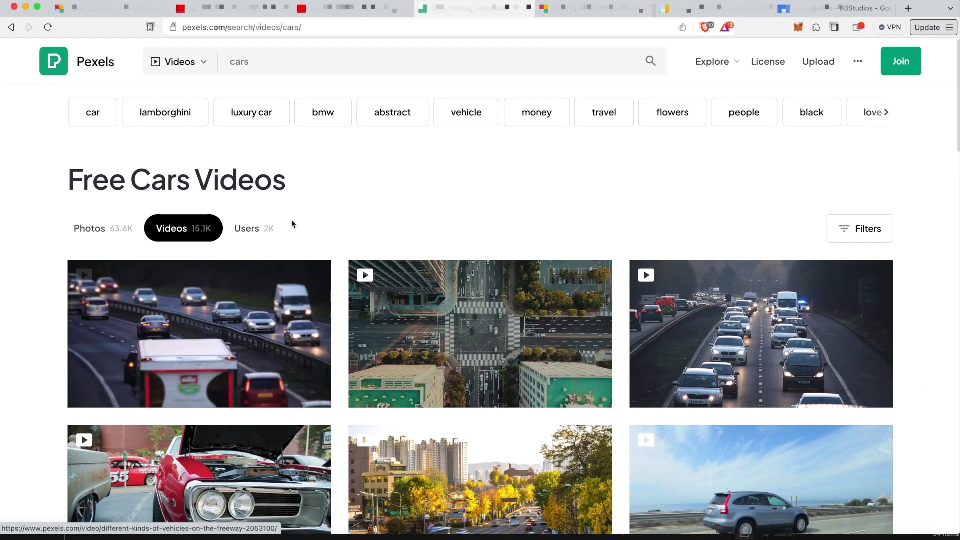
click(273, 56)
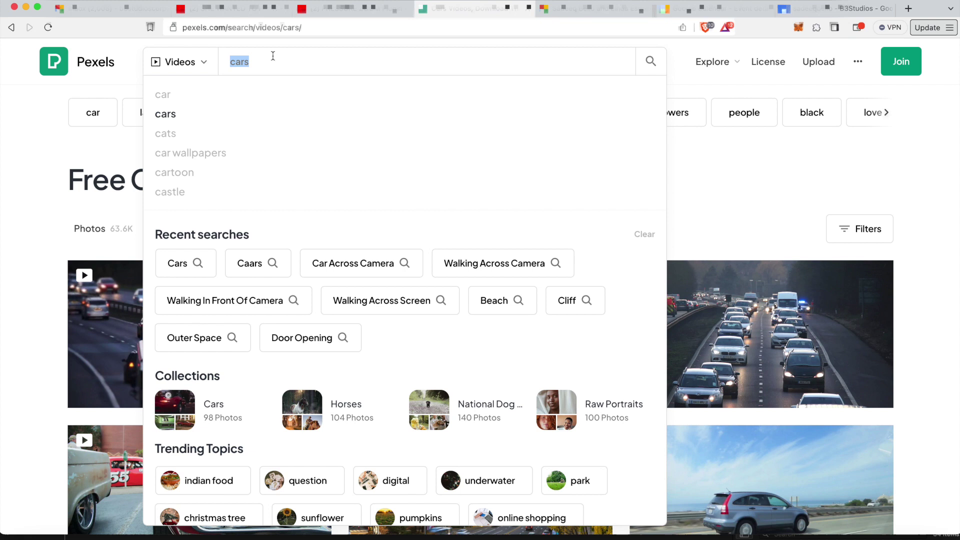
key(BackSpace)
click(58, 203)
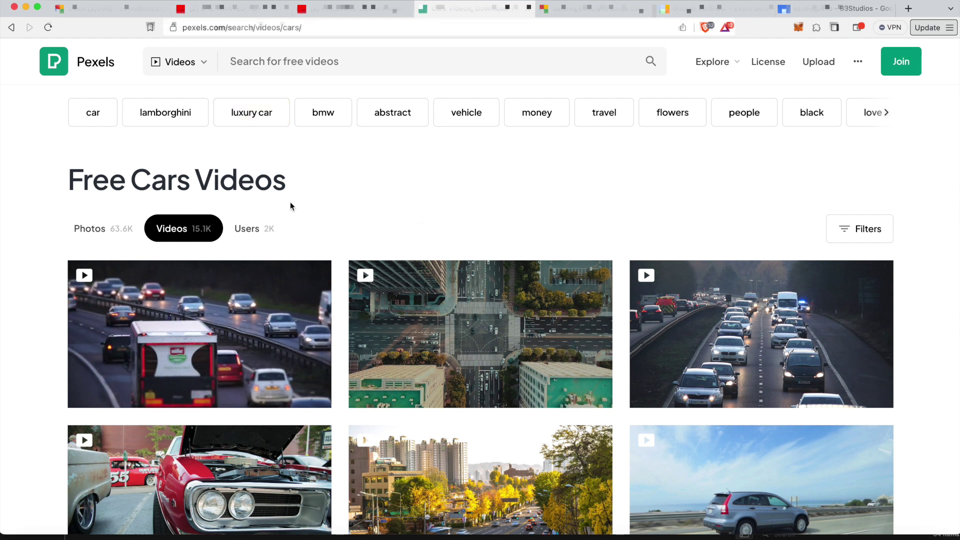
click(316, 537)
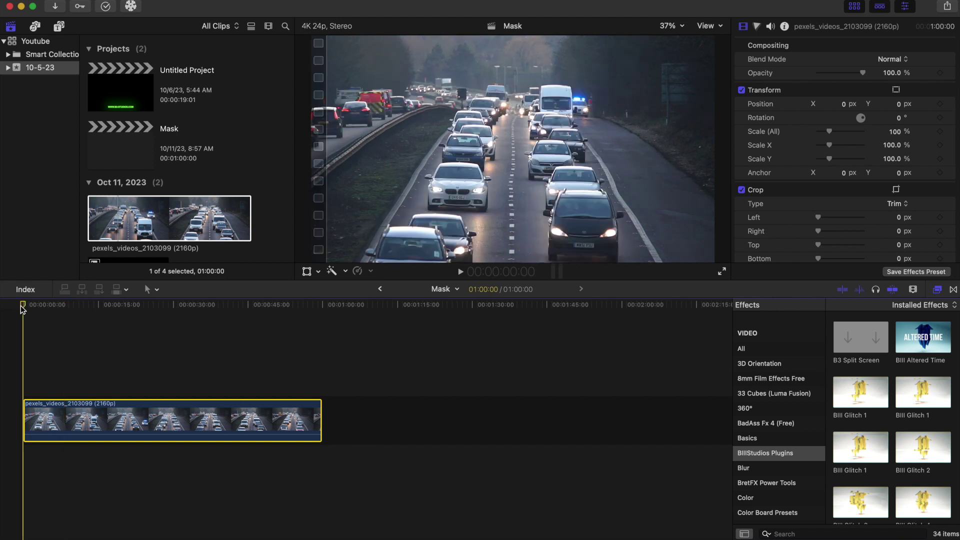
- Move the playhead to the clip's start and show the Masks and Keying effects category
drag(66, 304, 4, 313)
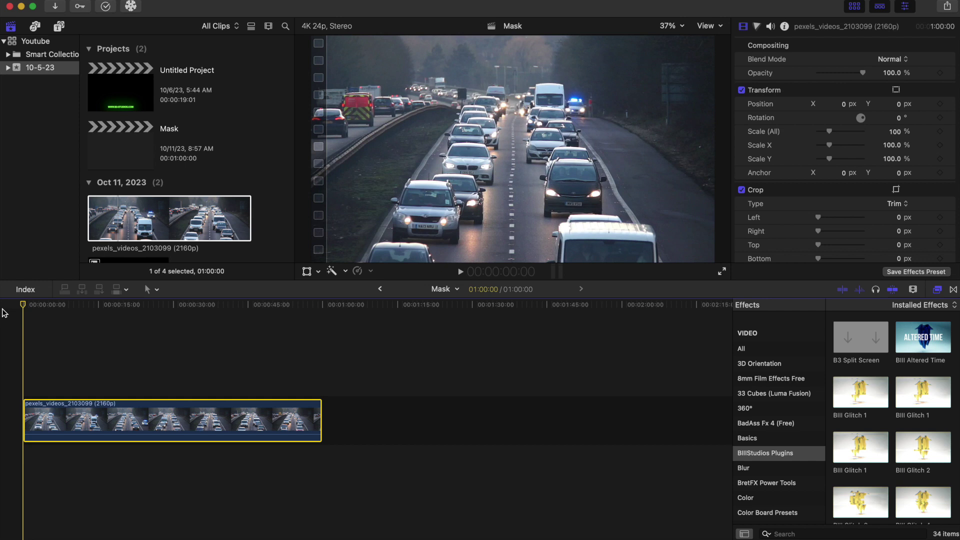
click(746, 350)
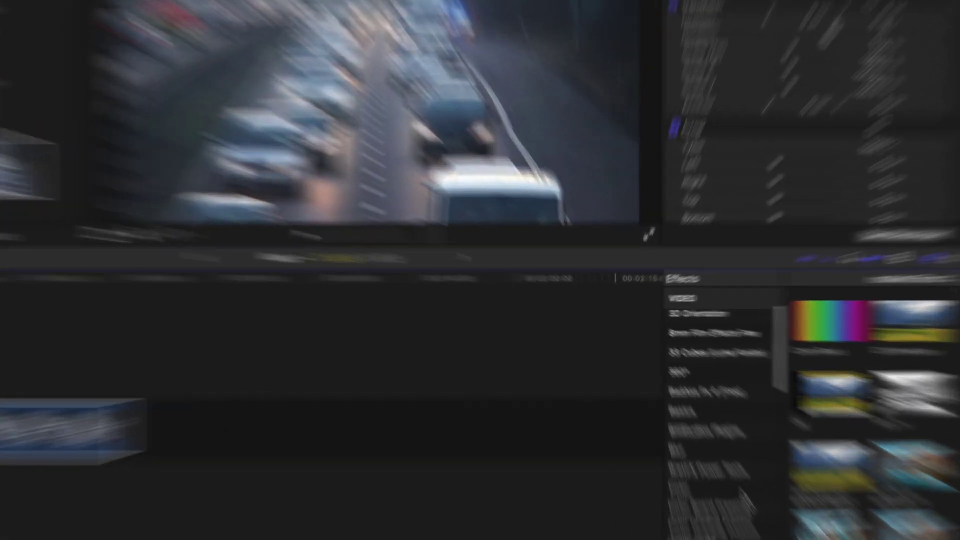
scroll(797, 474, down, 5)
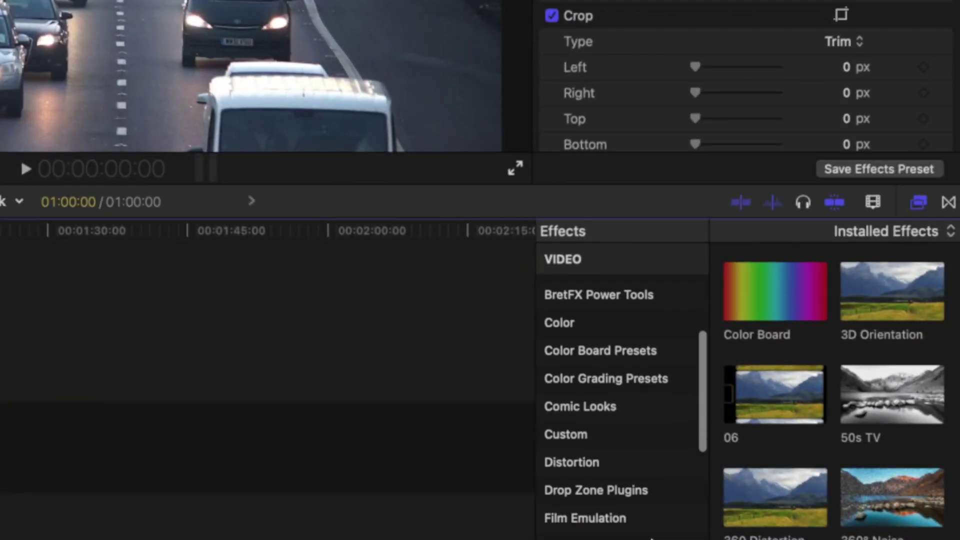
scroll(652, 539, down, 6)
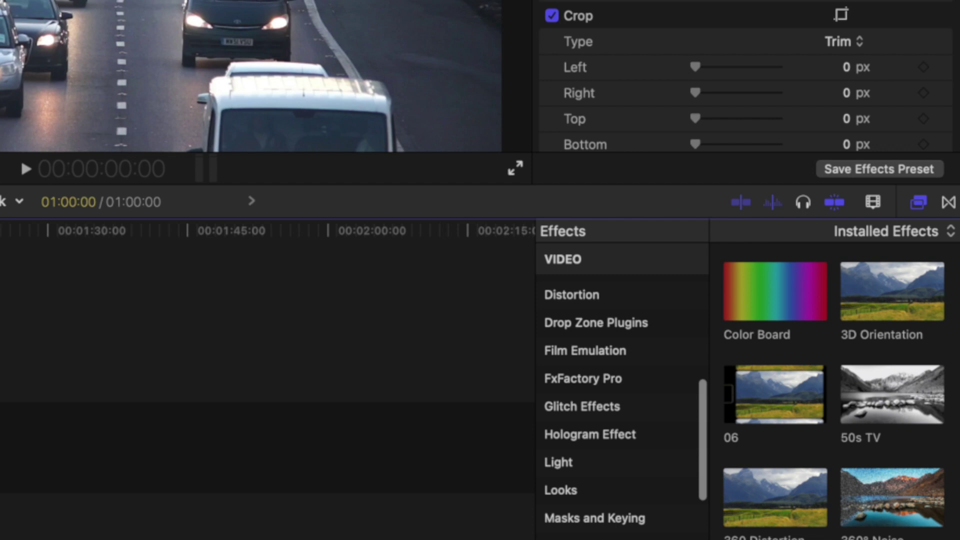
click(632, 521)
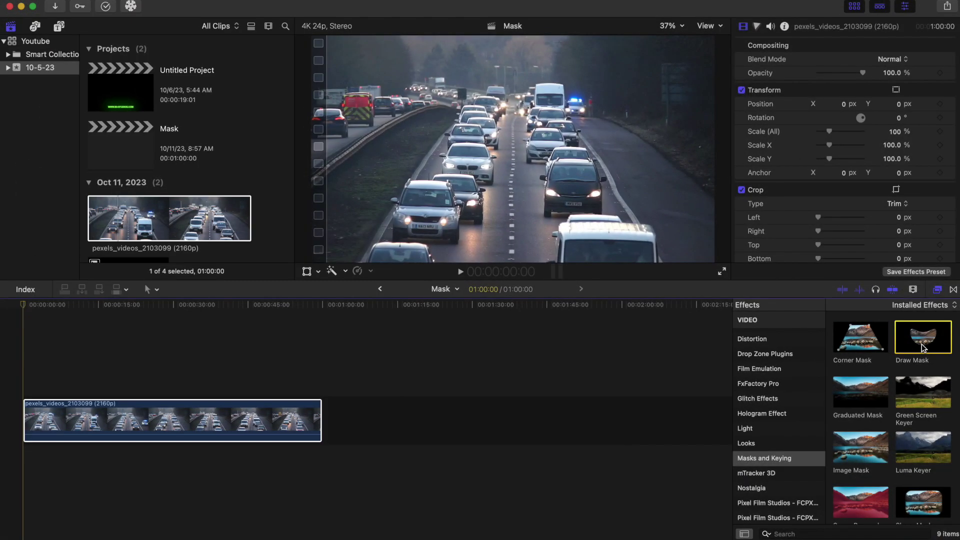
- Apply Draw Mask to the highway clip and set the viewer zoom to 25%
drag(890, 305, 101, 386)
drag(499, 386, 245, 431)
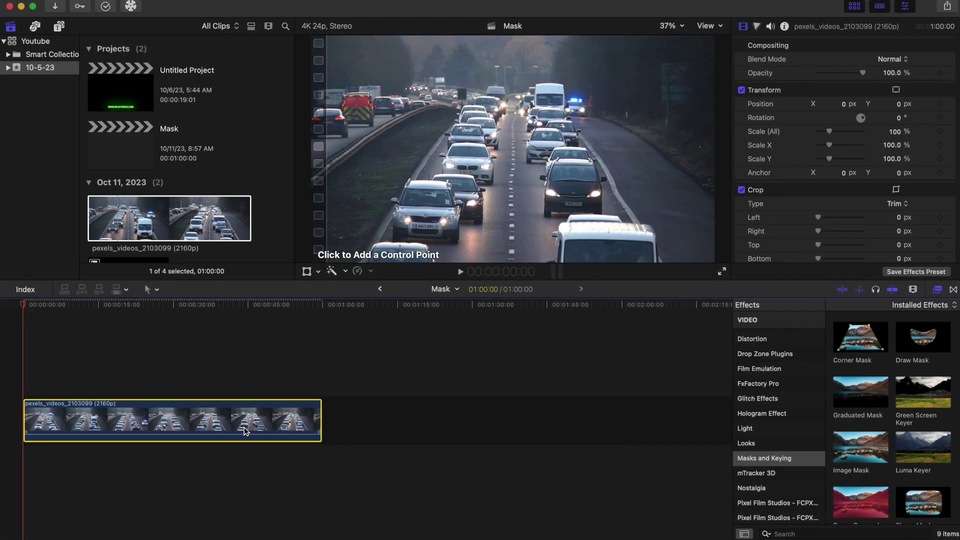
click(680, 28)
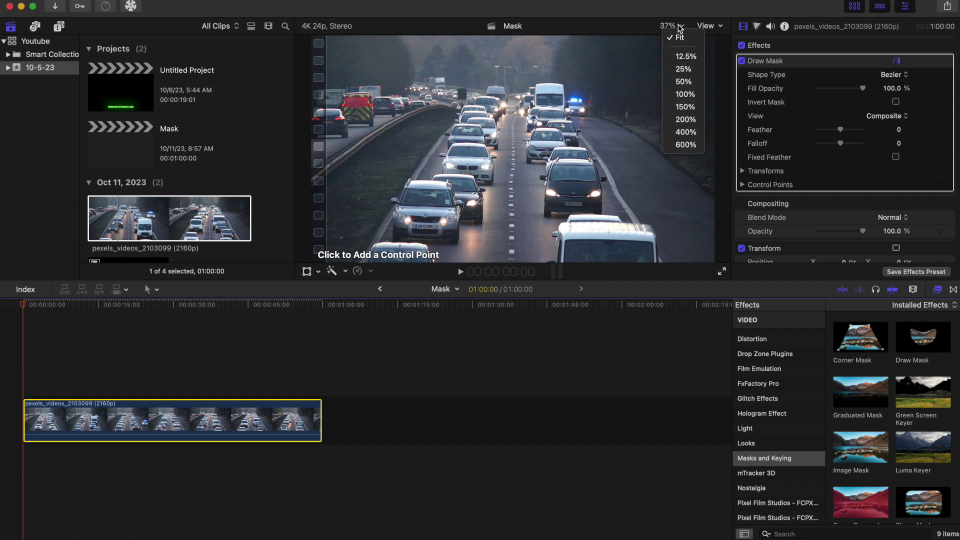
click(683, 70)
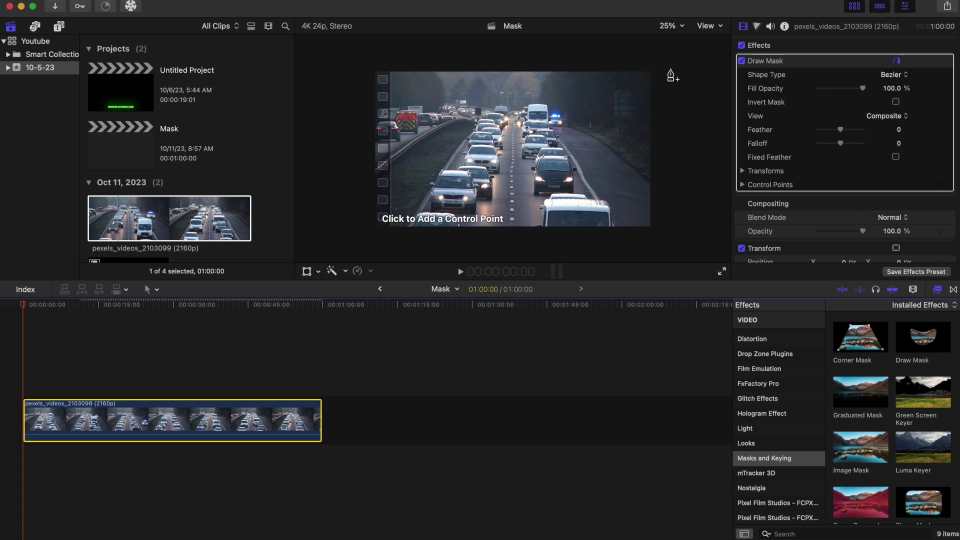
- Place mask points down the road's centre line and around the frame's right side
click(515, 66)
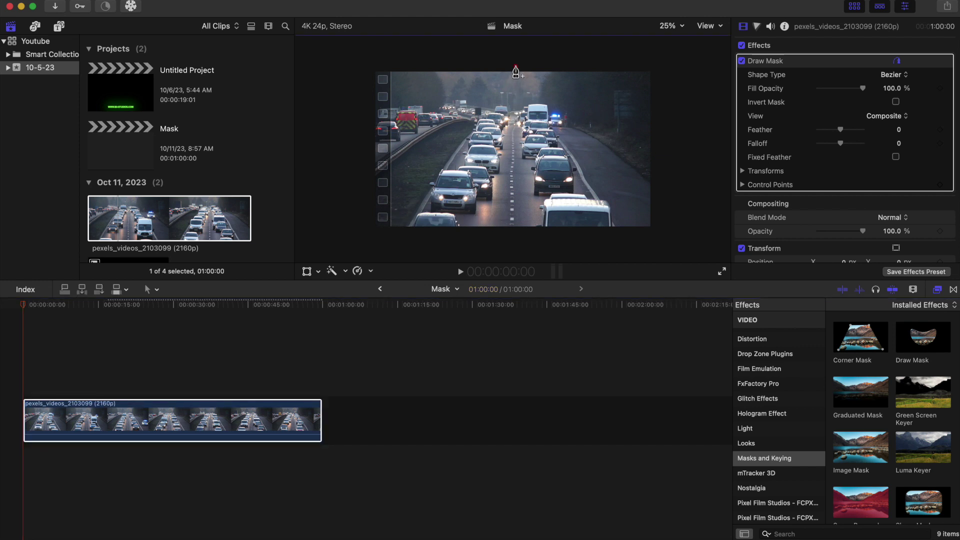
click(517, 105)
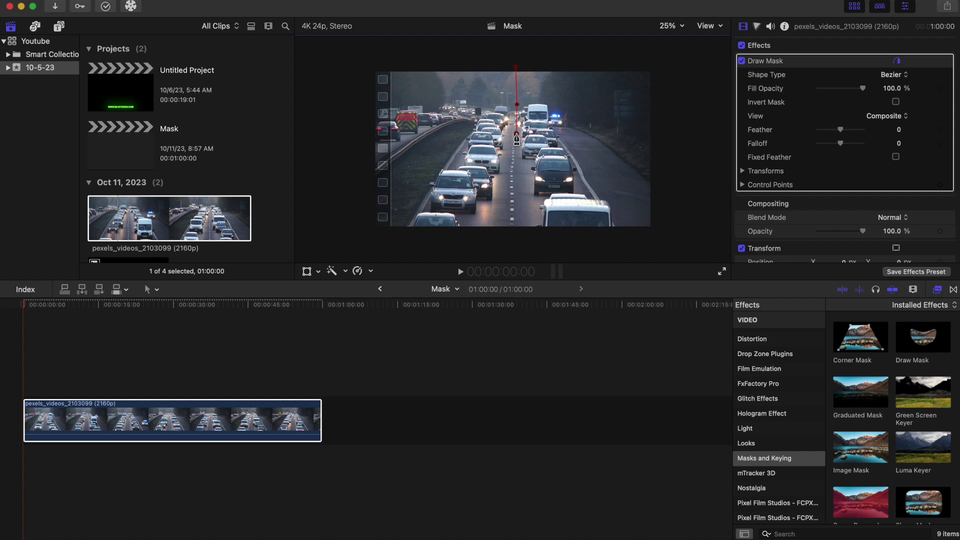
click(516, 175)
click(517, 216)
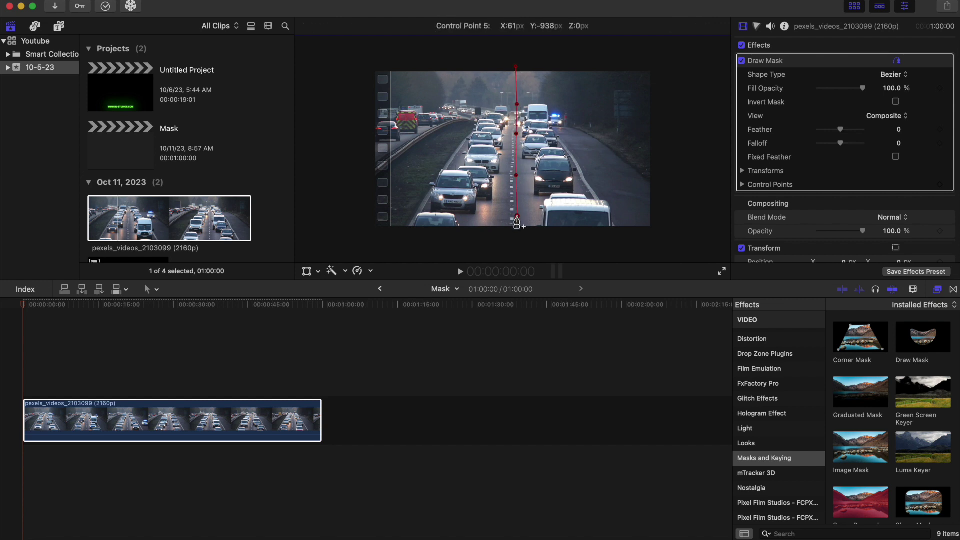
click(518, 234)
click(661, 240)
click(675, 200)
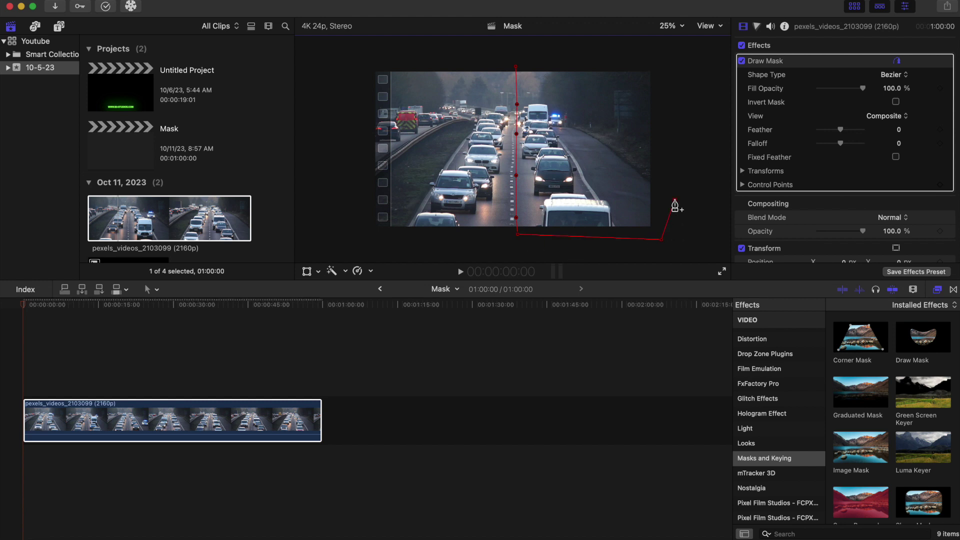
click(663, 64)
click(516, 60)
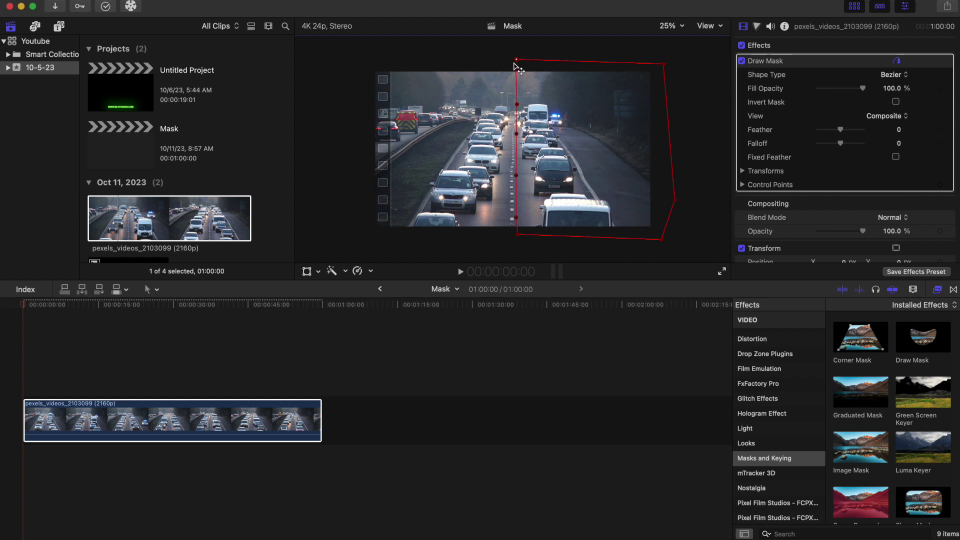
- Close the mask shape, duplicate the clip onto the lane below, and remove the copy's Draw Mask
drag(516, 62, 515, 58)
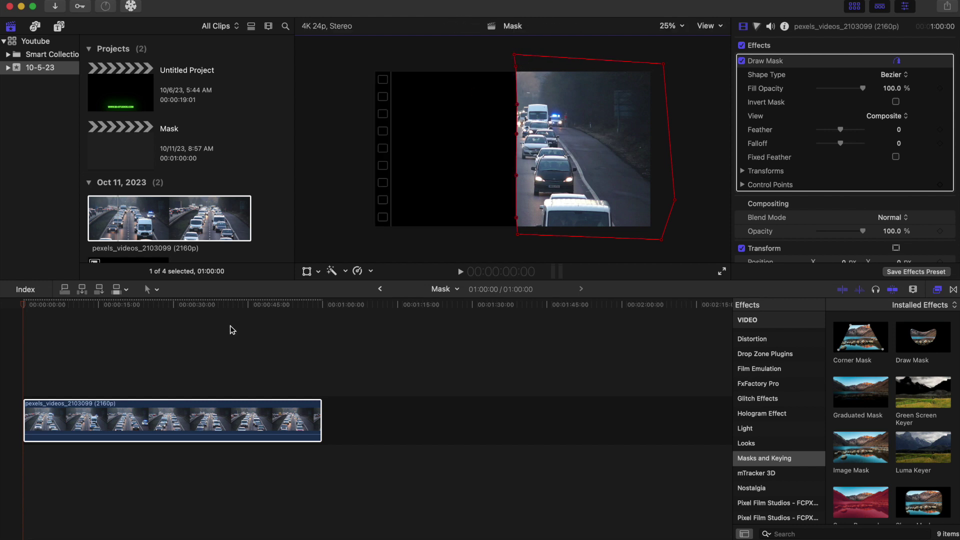
click(159, 414)
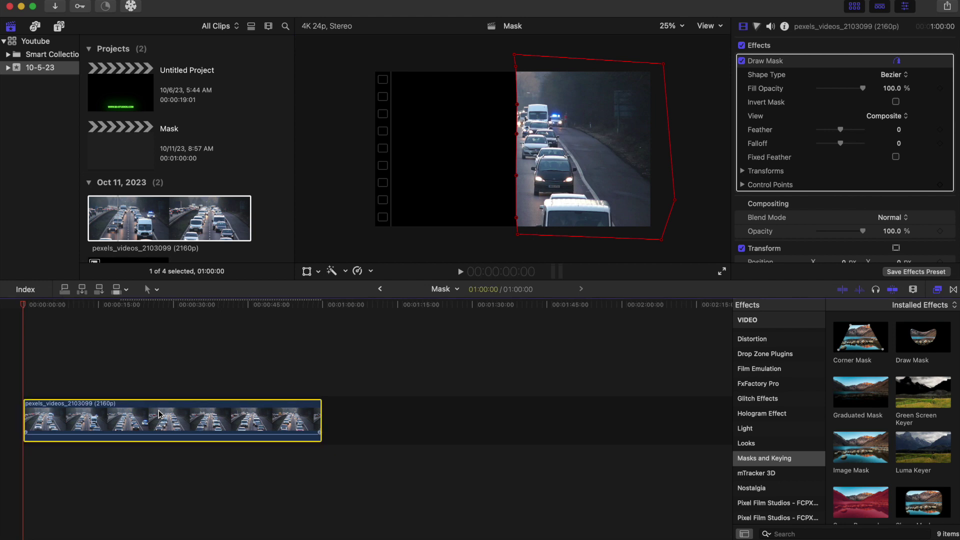
drag(159, 414, 145, 480)
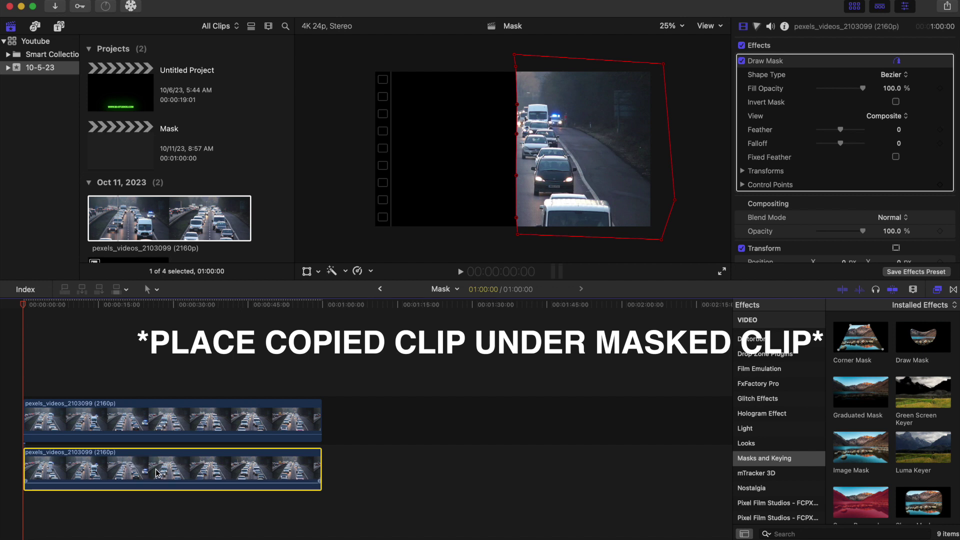
click(828, 64)
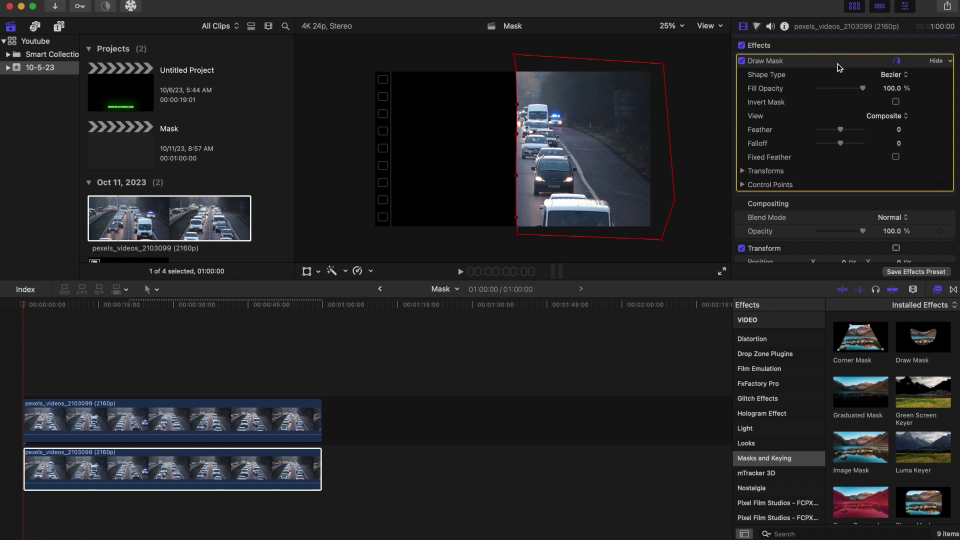
key(Delete)
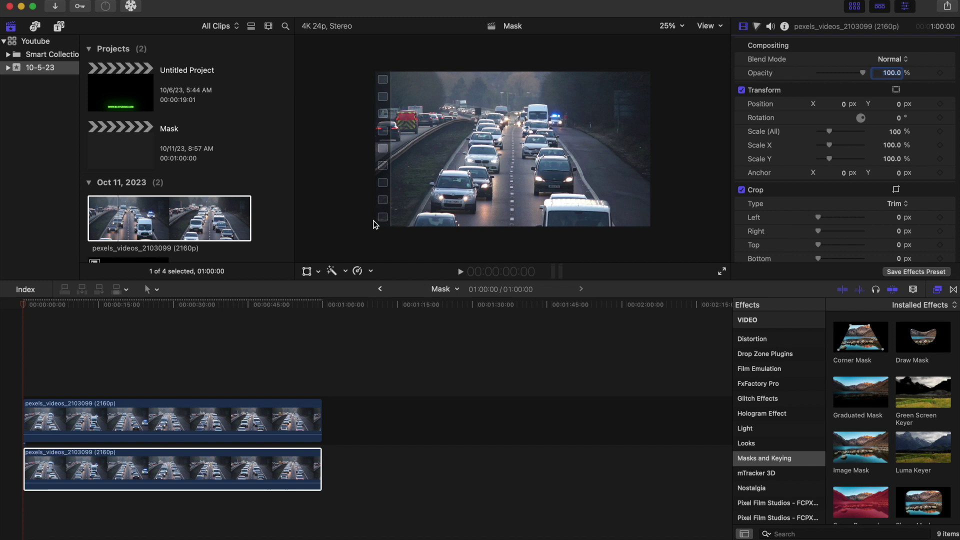
- Set the viewer to Fit and toggle the lower copy off and on to check the mask
click(677, 25)
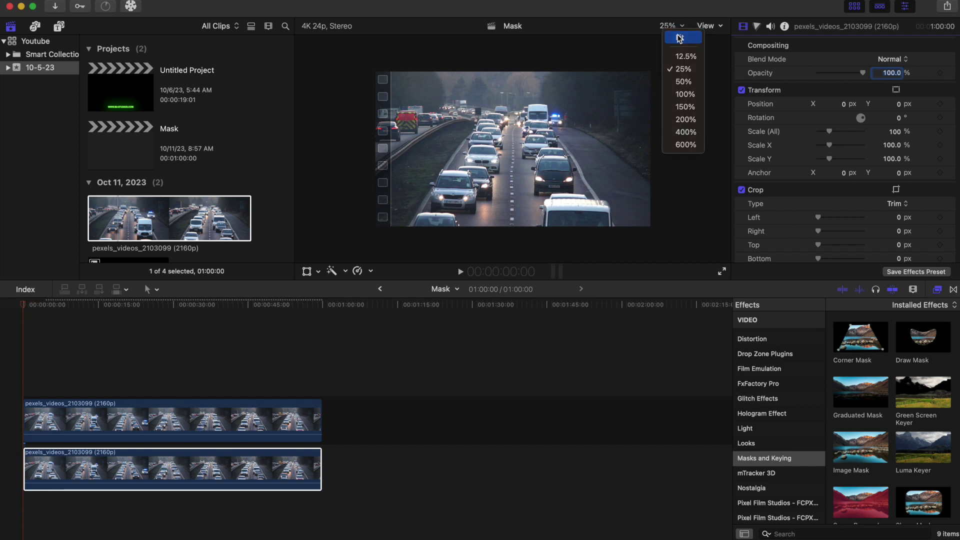
click(679, 37)
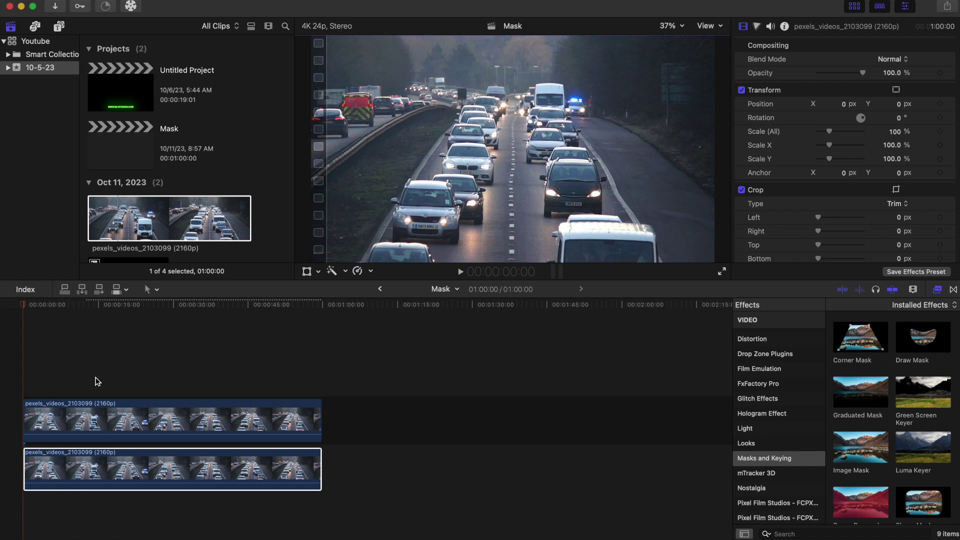
click(104, 420)
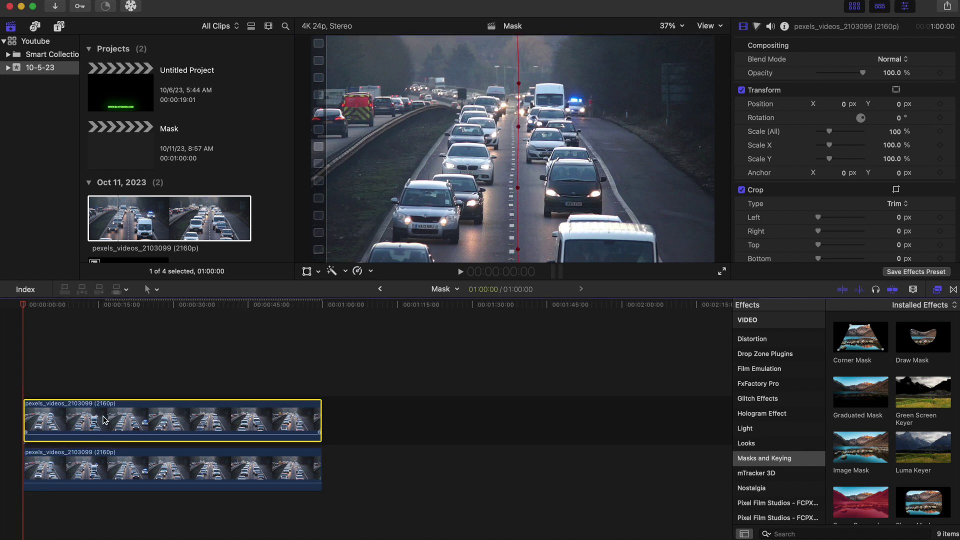
click(98, 473)
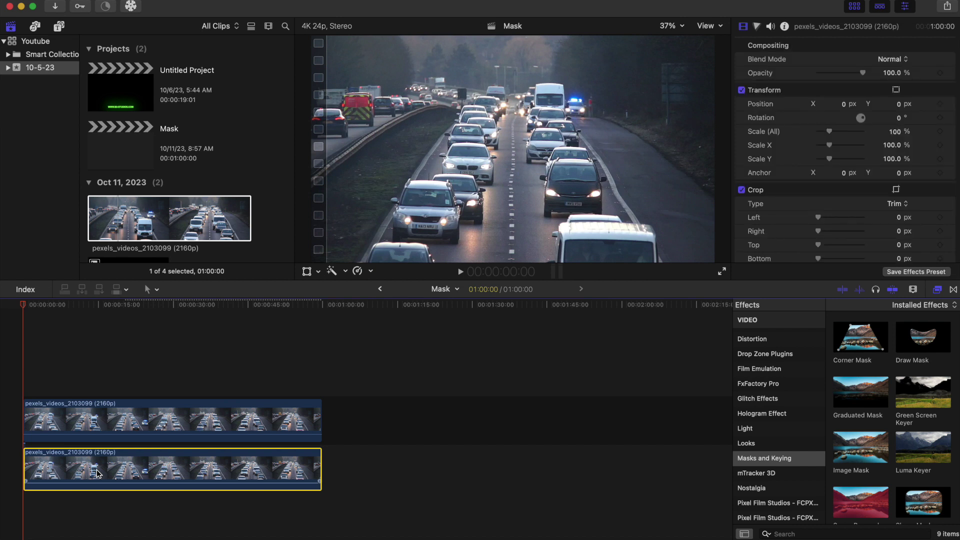
key(v)
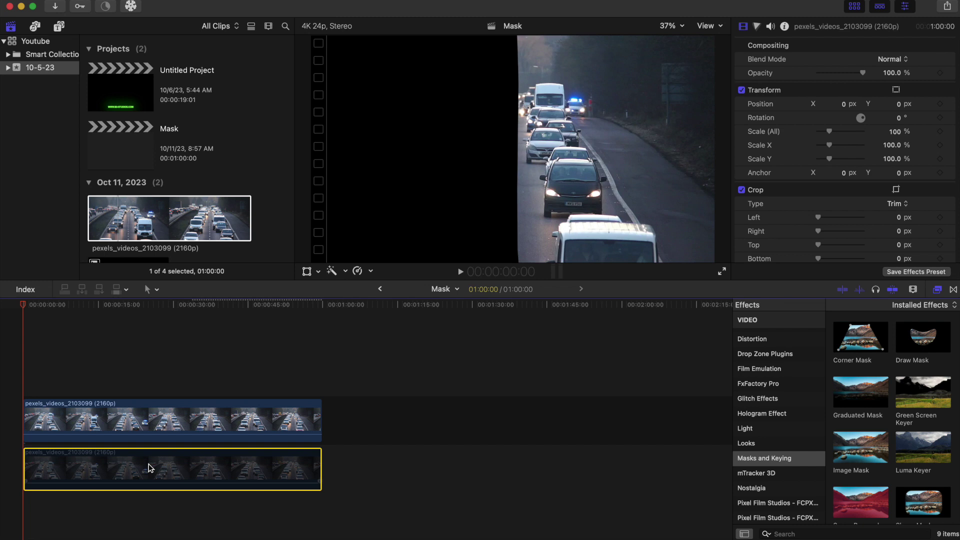
key(v)
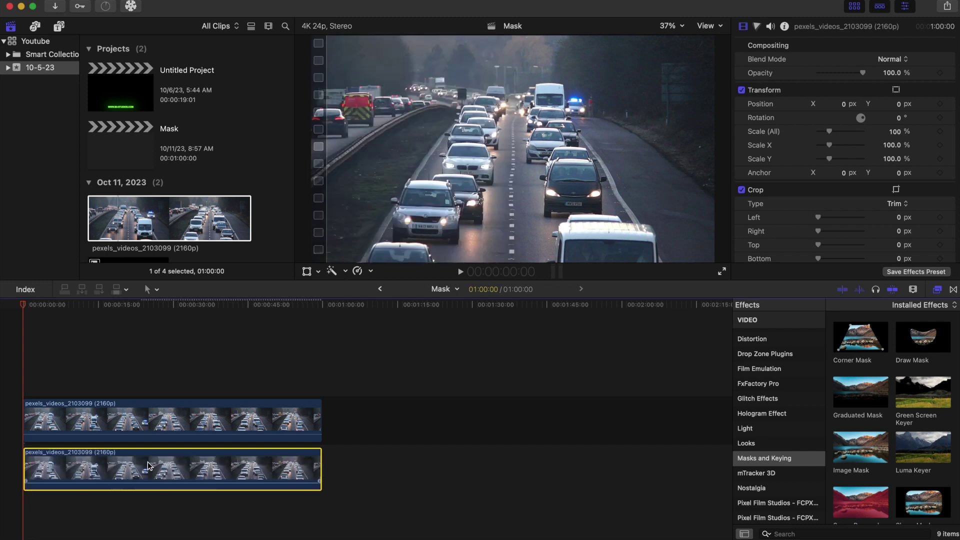
- Set the masked upper clip to Reverse at -100% through Custom speed settings
click(129, 425)
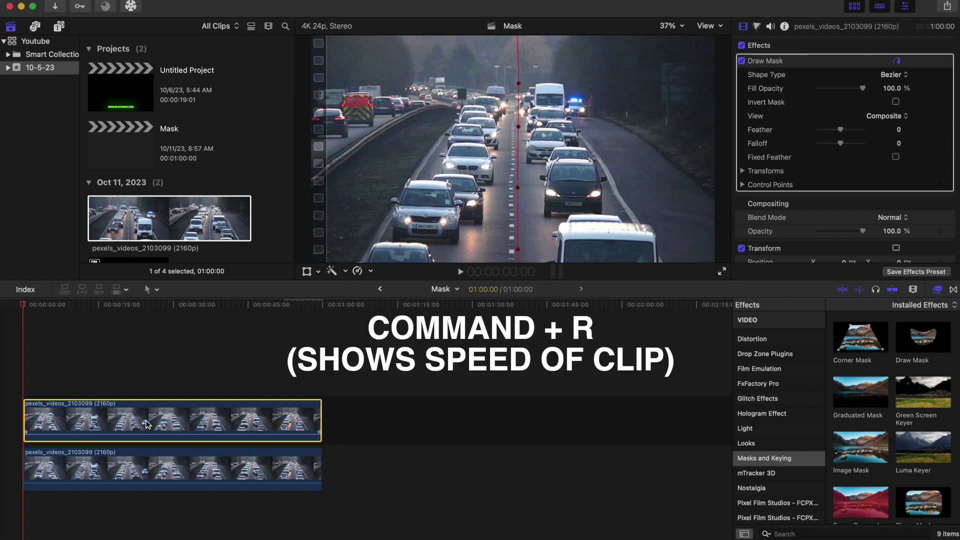
key(super+r)
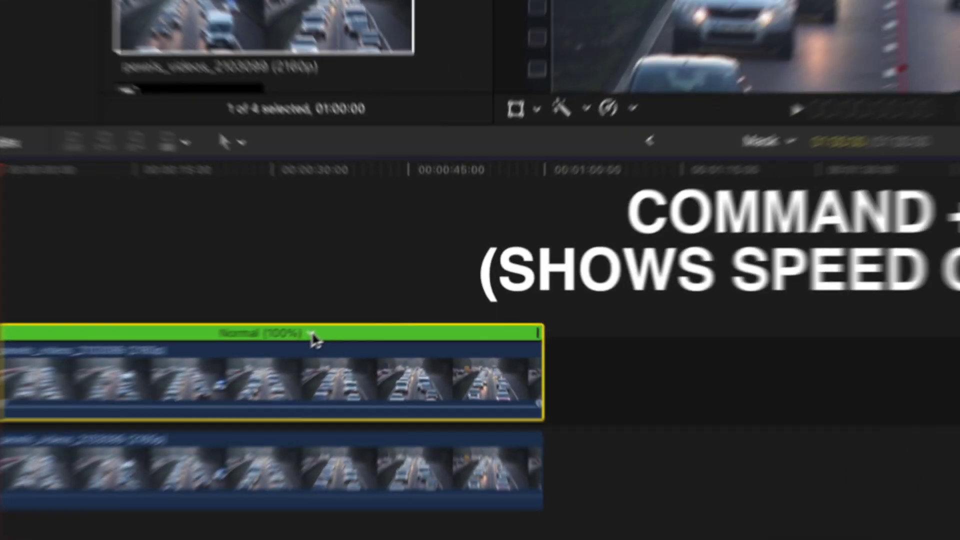
click(195, 394)
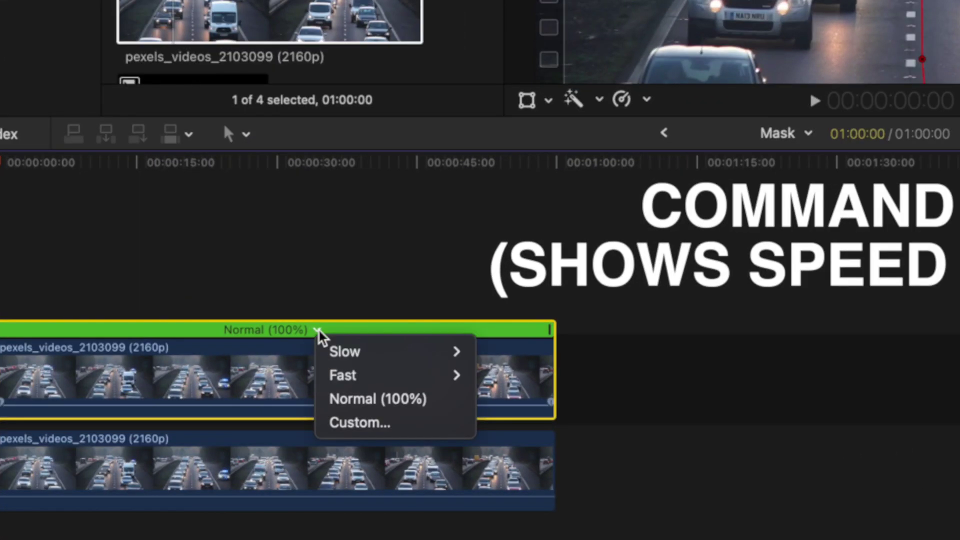
click(357, 425)
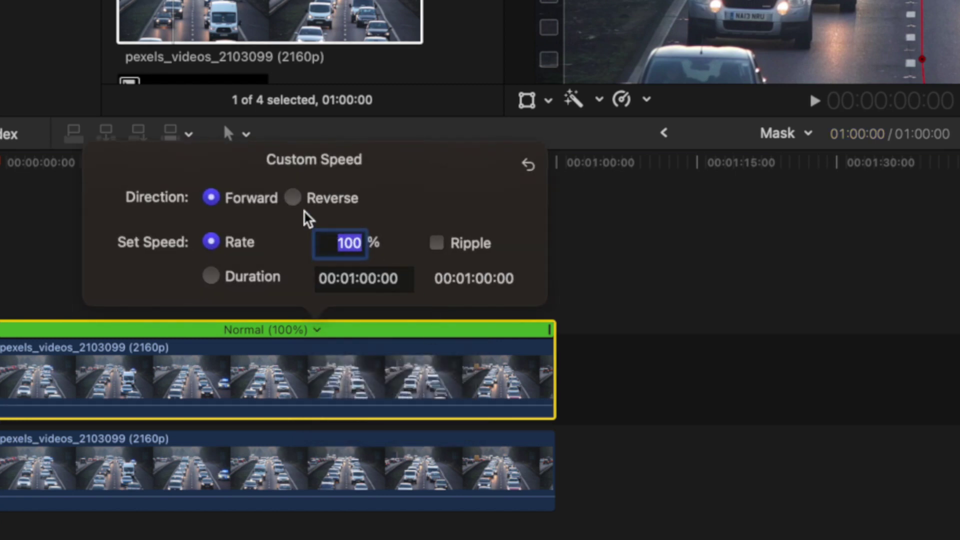
click(294, 200)
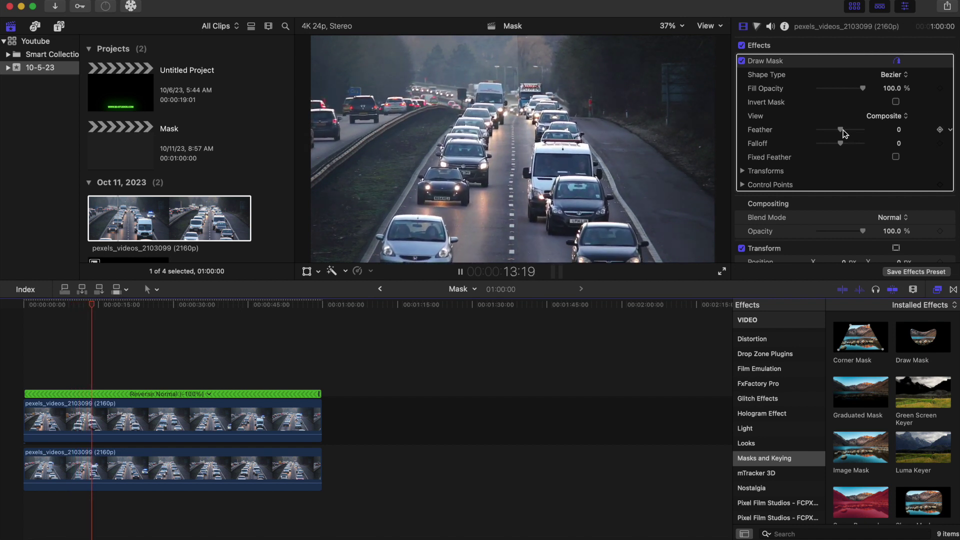
- Set the upper clip's Draw Mask Feather to -25, then select the lower clip and play the composite
drag(841, 130, 838, 130)
key(space)
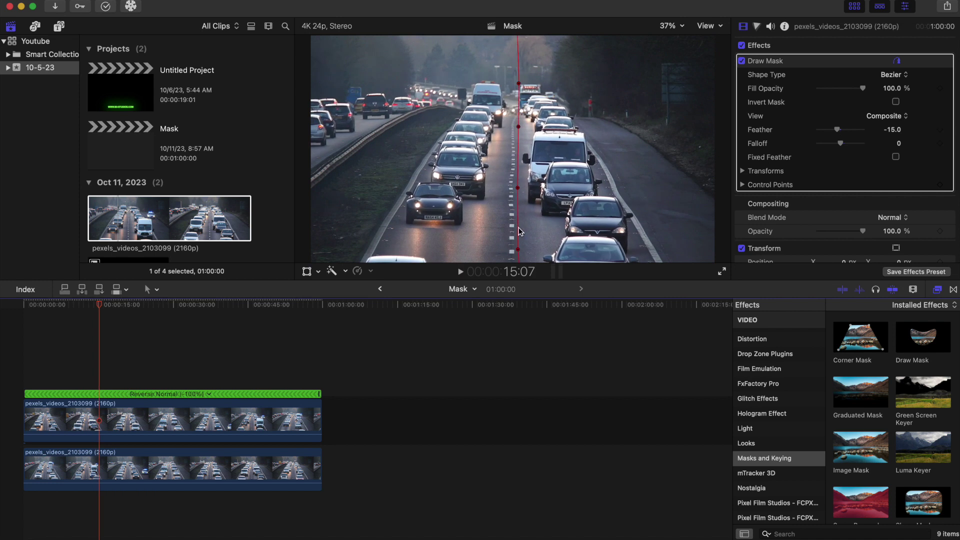
click(170, 414)
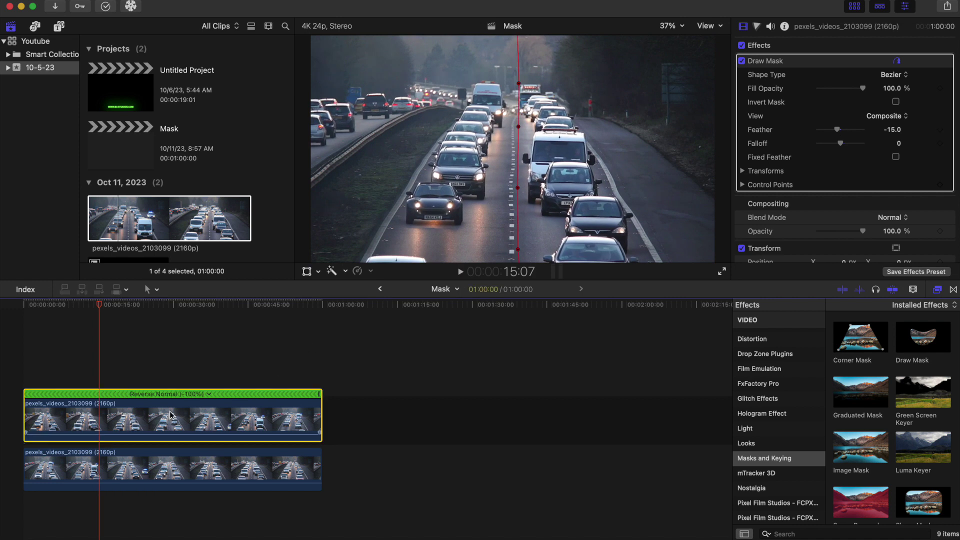
click(303, 476)
click(310, 420)
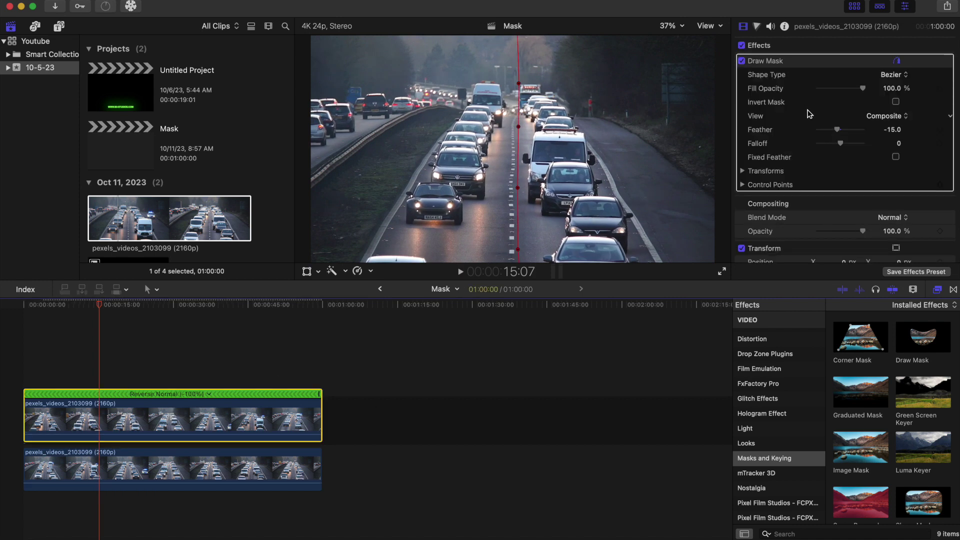
drag(838, 129, 836, 136)
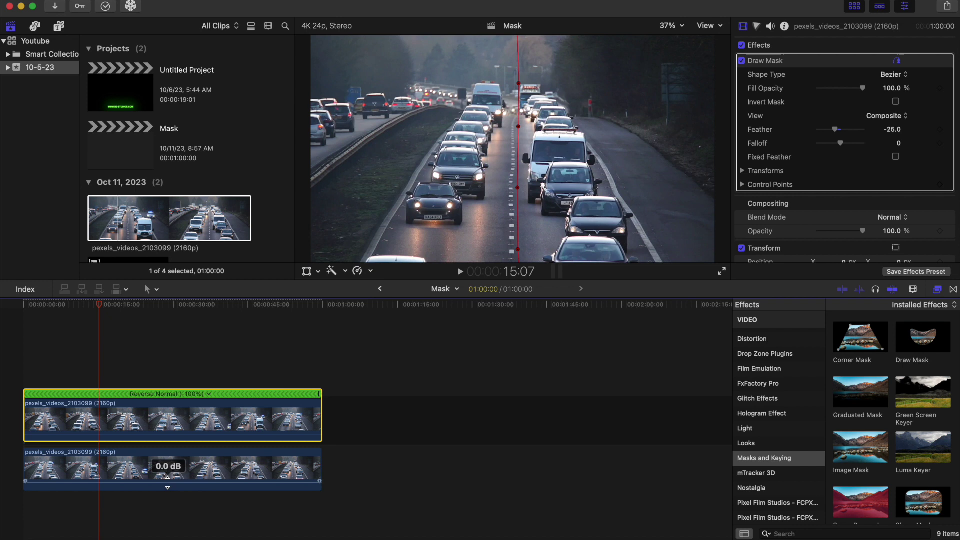
click(144, 477)
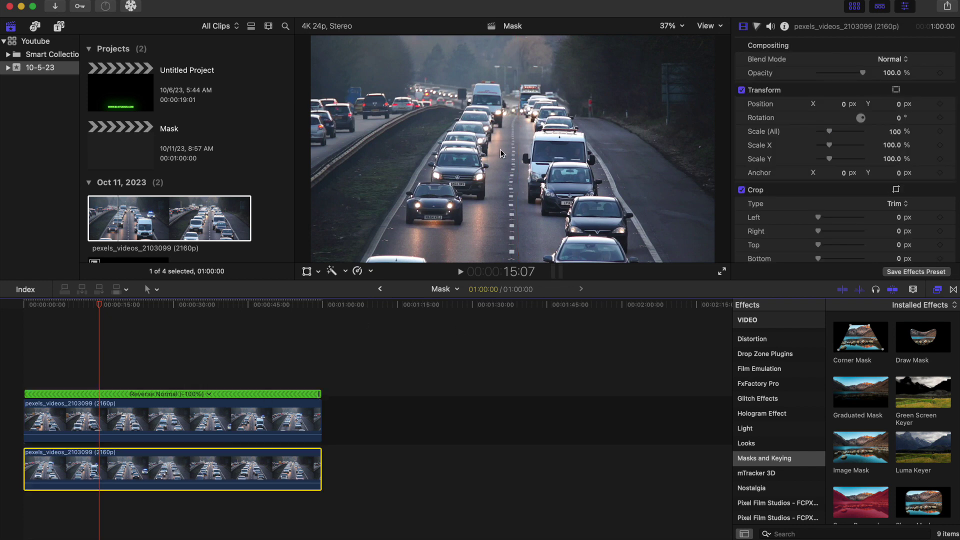
key(space)
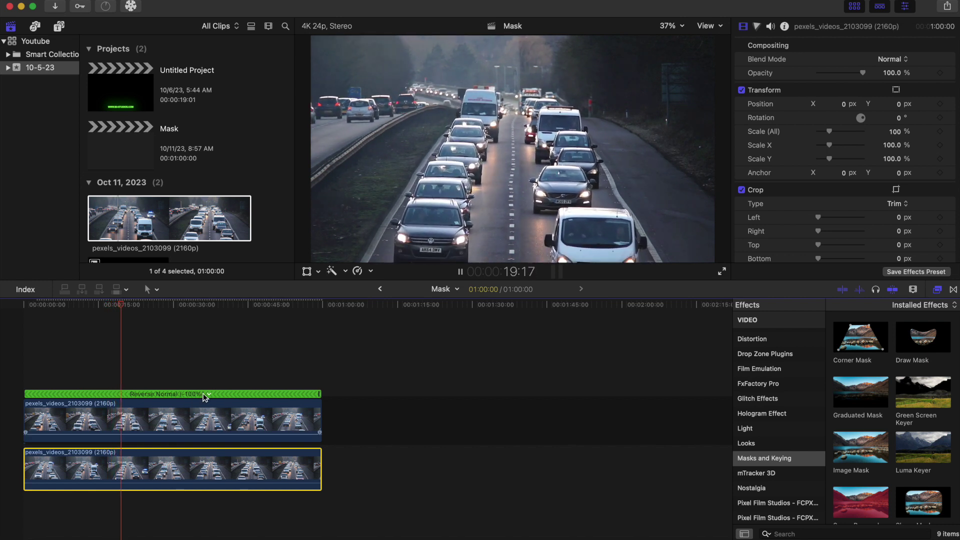
- Retime the upper clip to Reverse Fast -4x and play back the result
key(space)
click(22, 382)
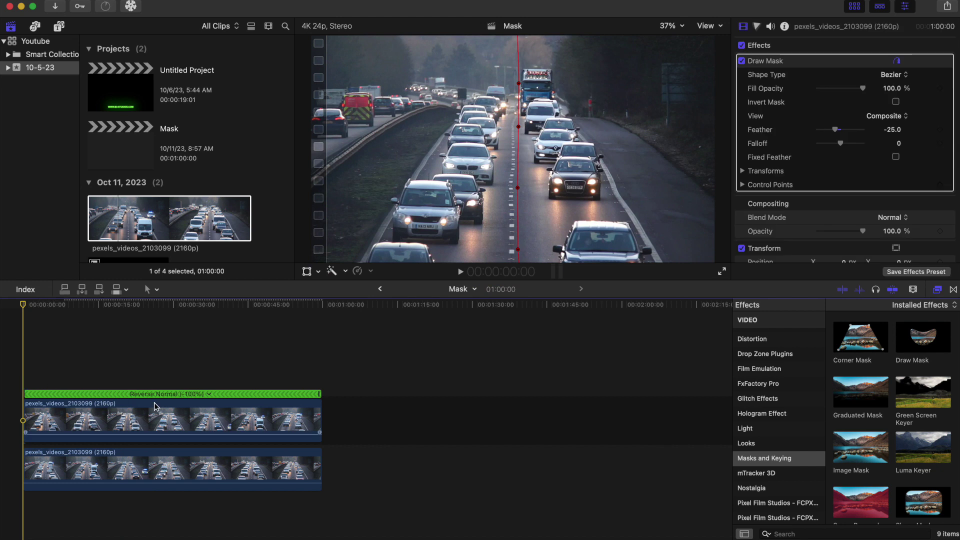
click(209, 394)
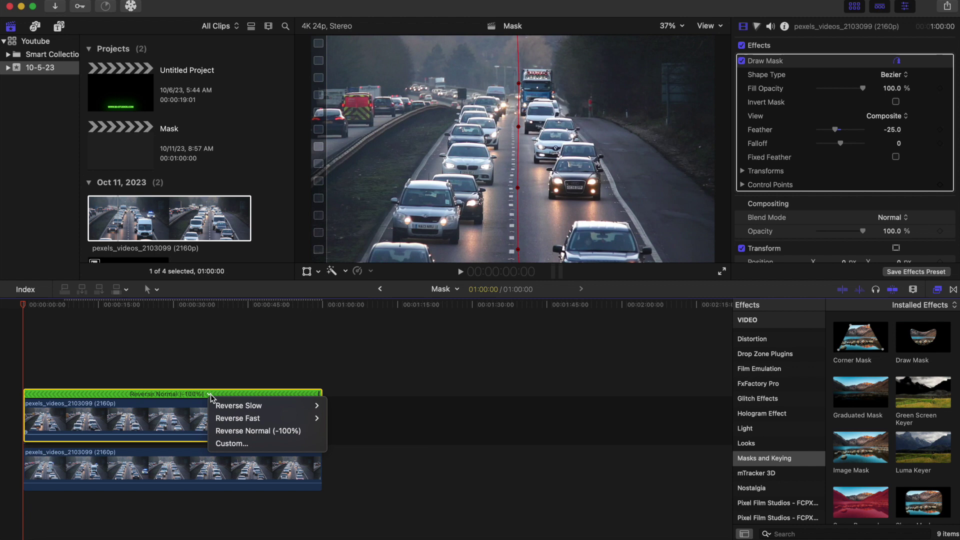
mouse_move(230, 419)
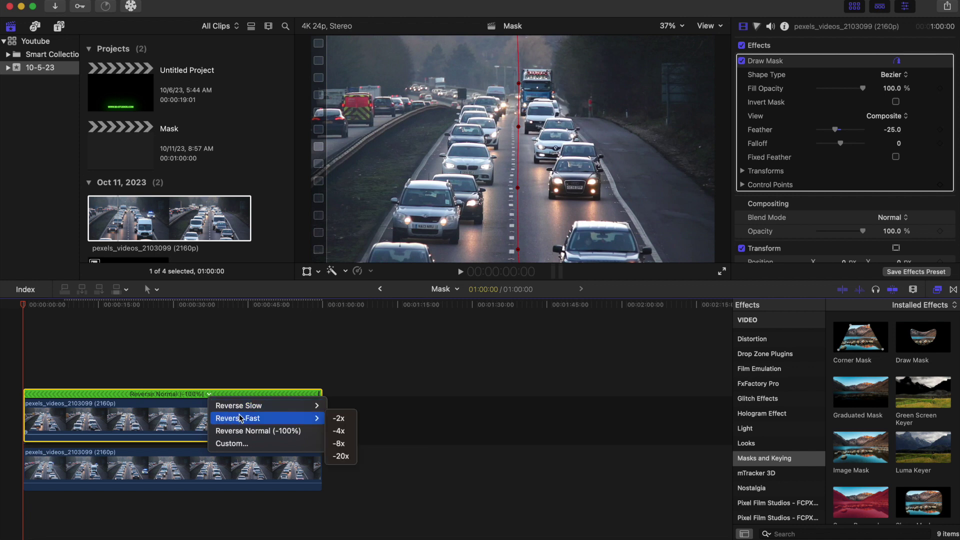
click(340, 431)
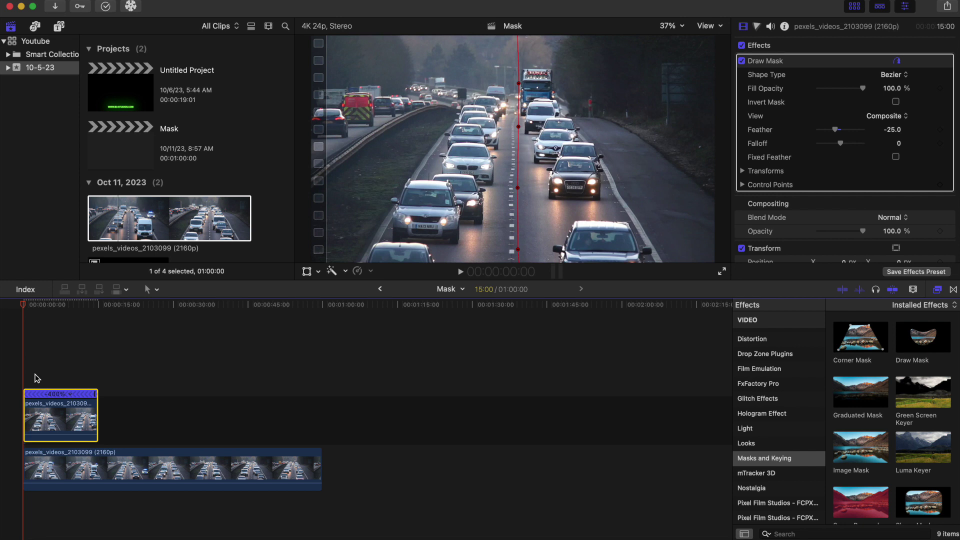
click(17, 373)
key(space)
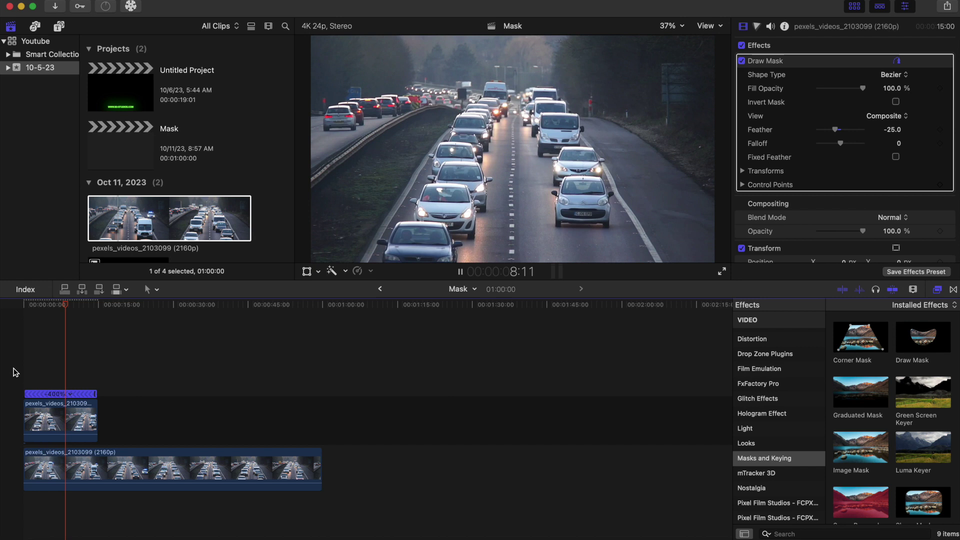
- Trim the lower clip's end to match the 15-second upper clip and replay from the start
key(space)
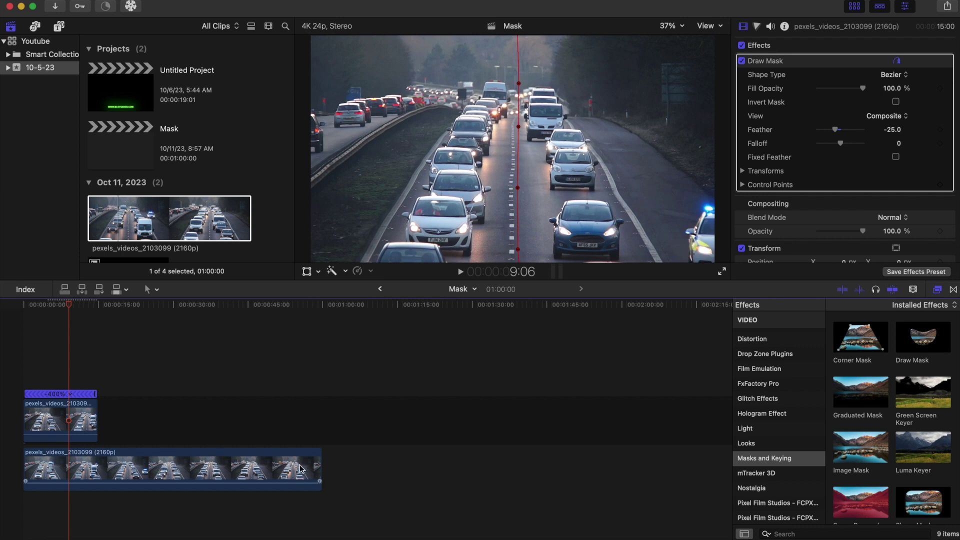
drag(320, 470, 96, 470)
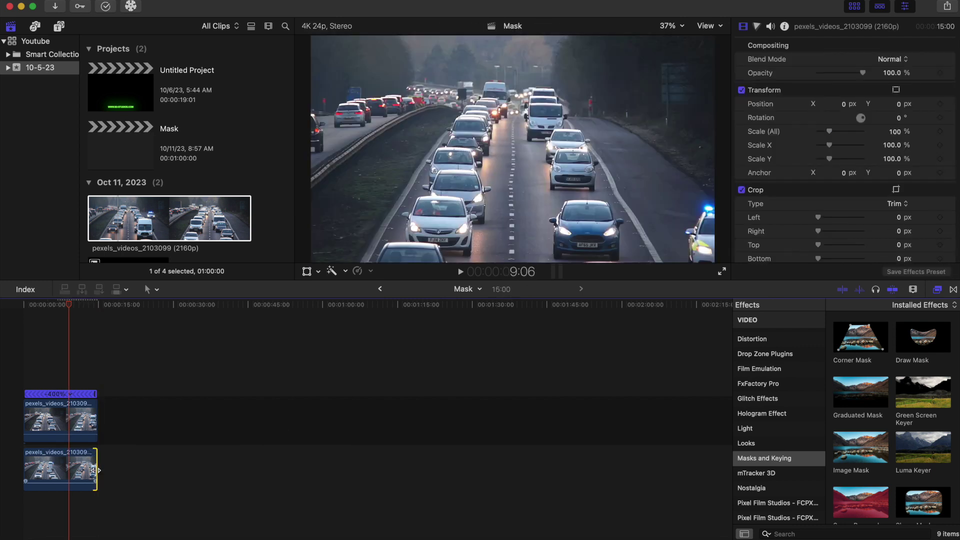
click(20, 346)
key(space)
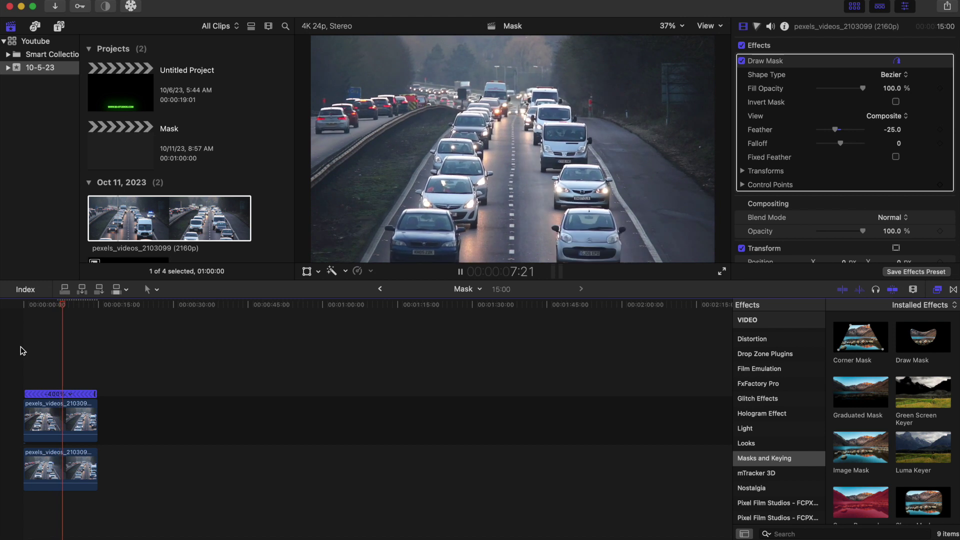
- Raise the upper clip's Draw Mask Feather to 53 and replay the timeline from the start
key(space)
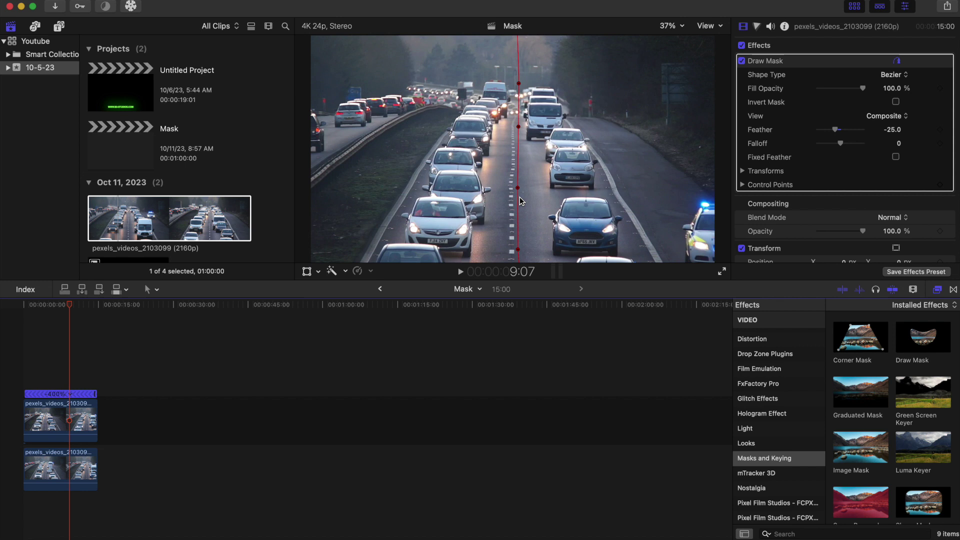
drag(838, 132, 855, 138)
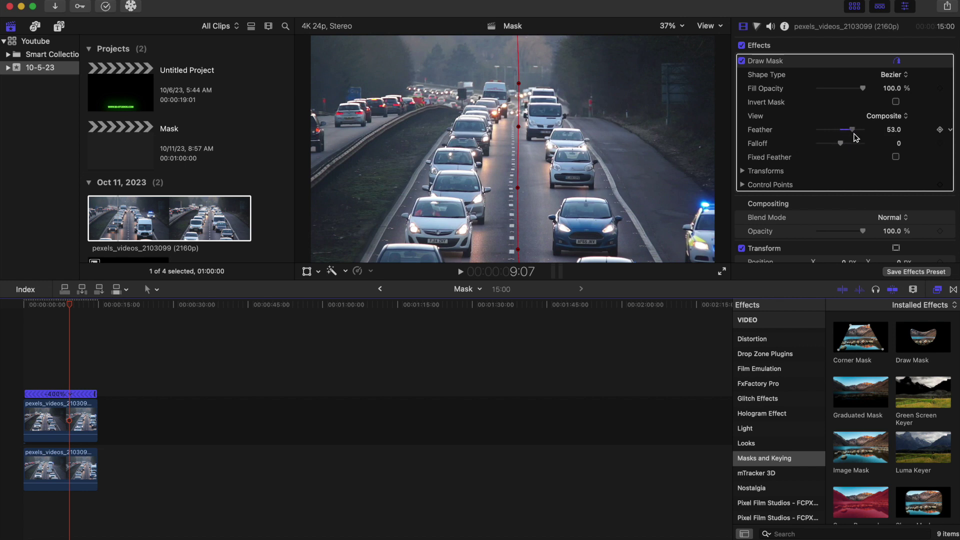
key(Home)
key(space)
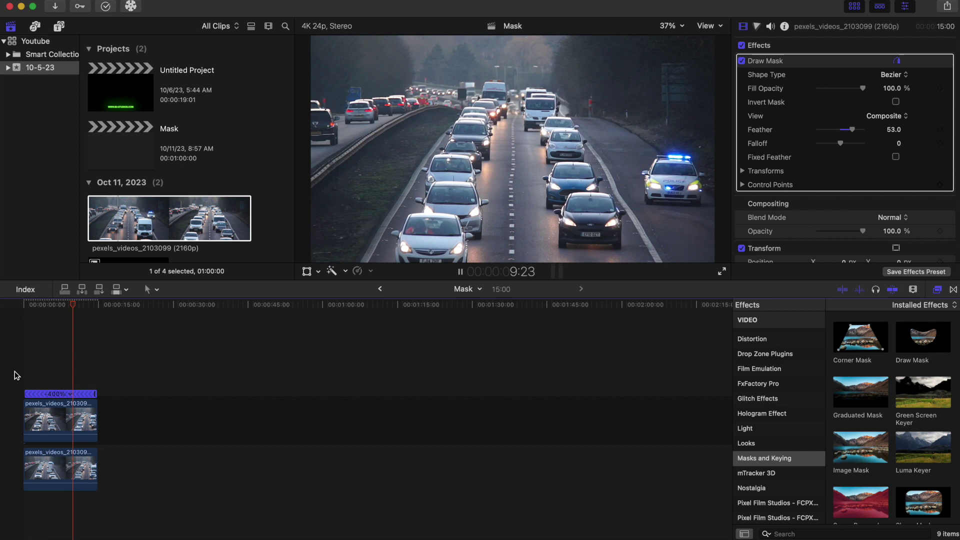
key(space)
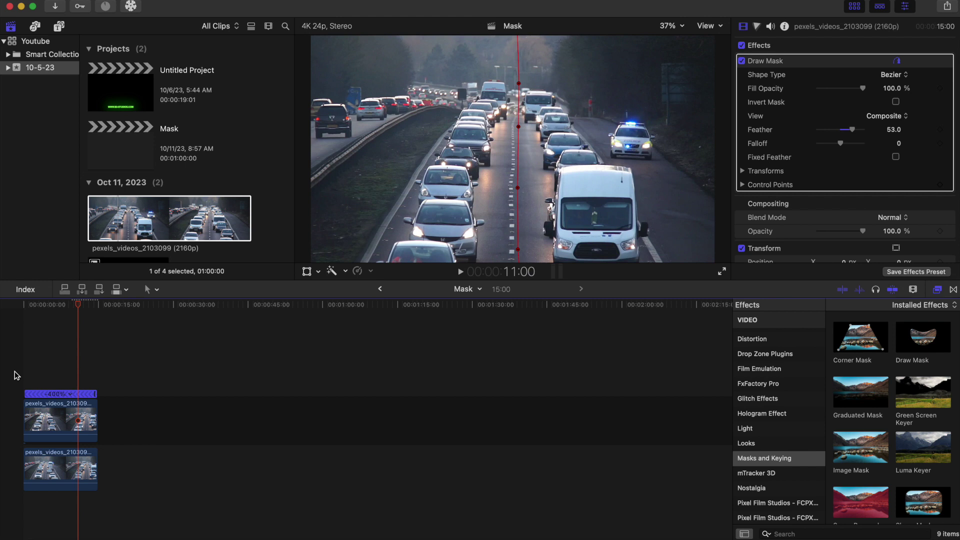
- Return to the timeline start and select the upper and lower highway clips together
key(Home)
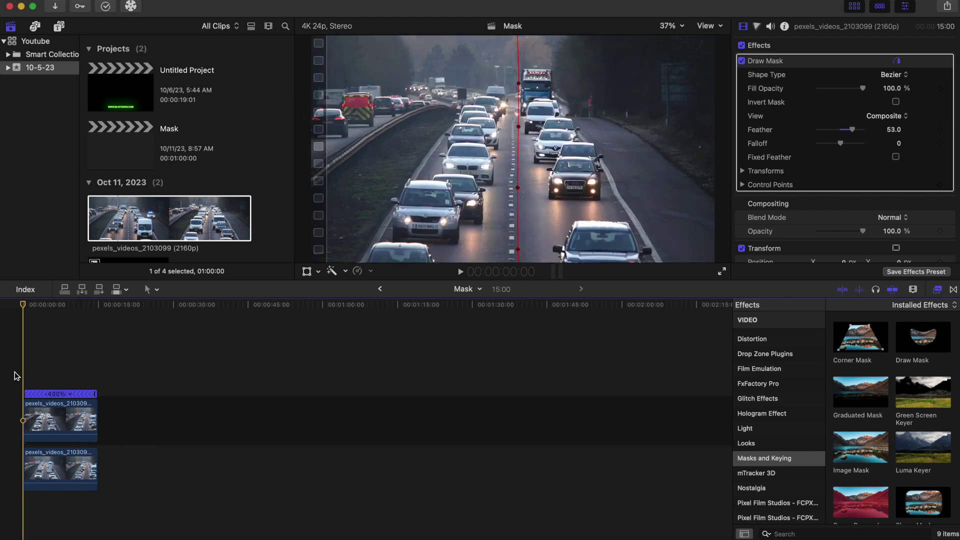
click(76, 411)
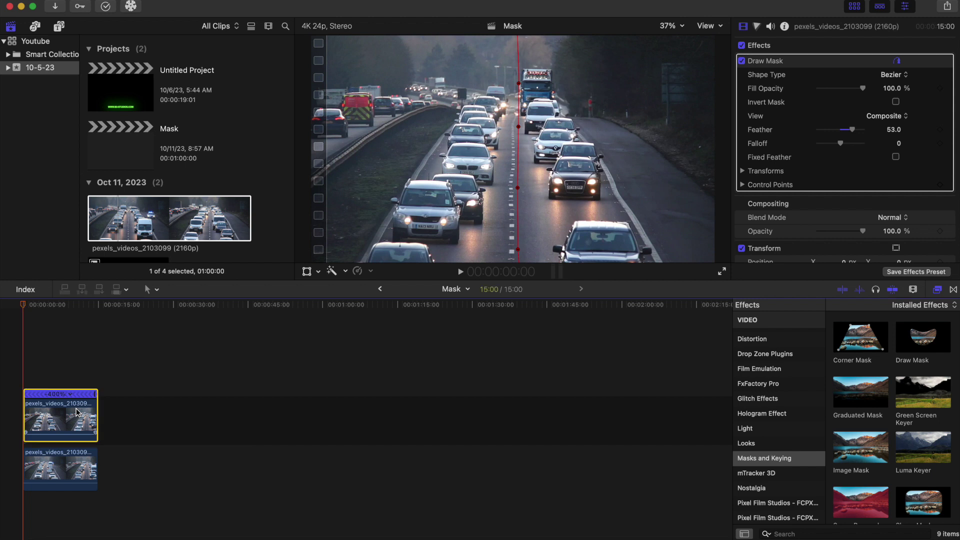
shift+click(73, 465)
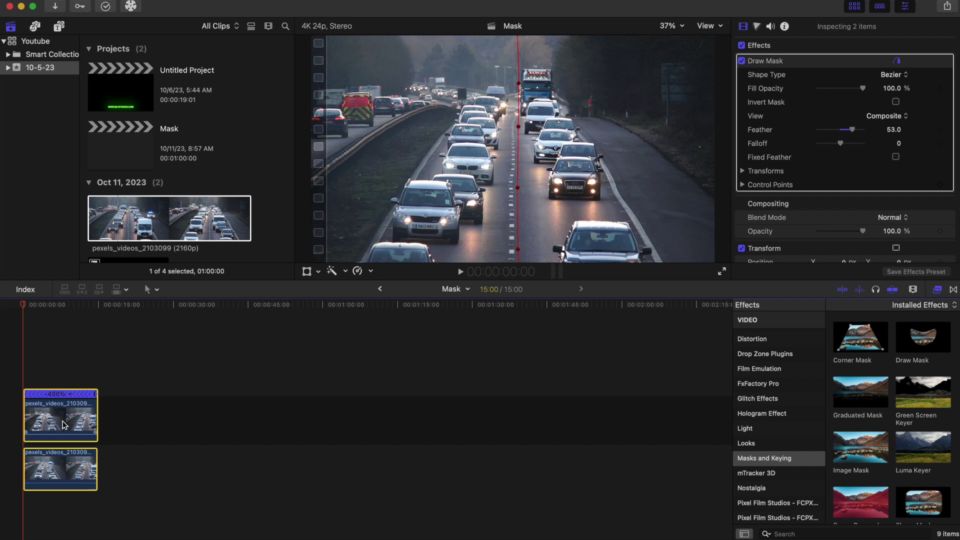
- Combine the selected highway clips into a new compound clip named 'Cars'
right_click(64, 425)
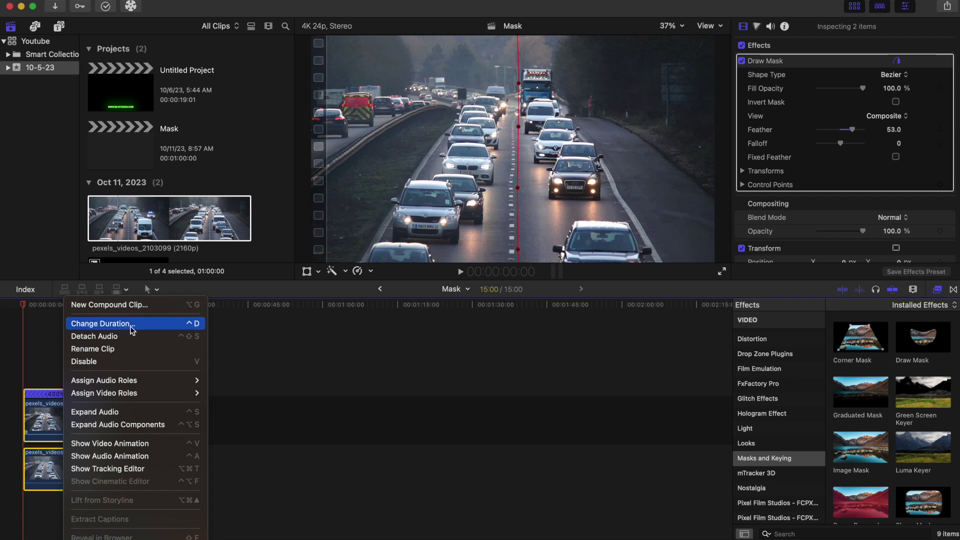
click(132, 305)
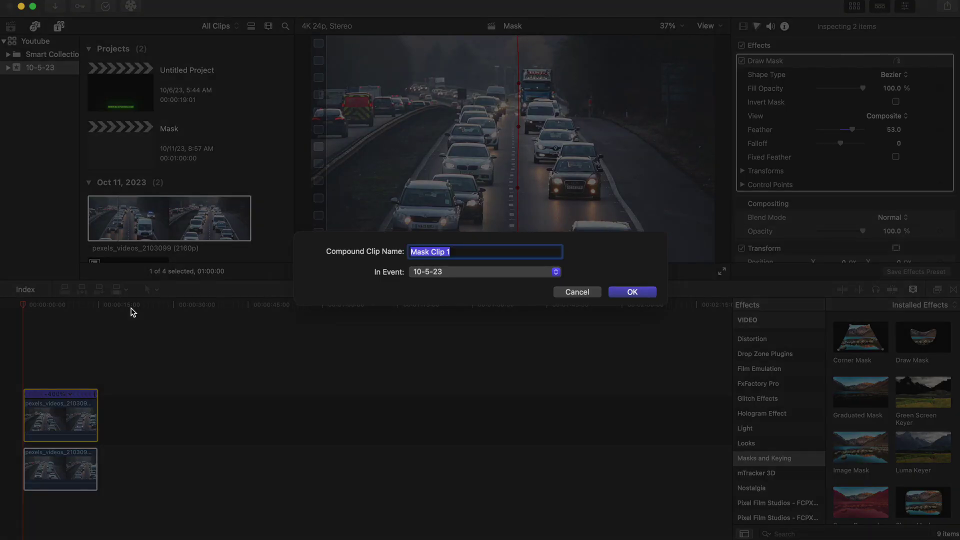
text(Cars)
key(Return)
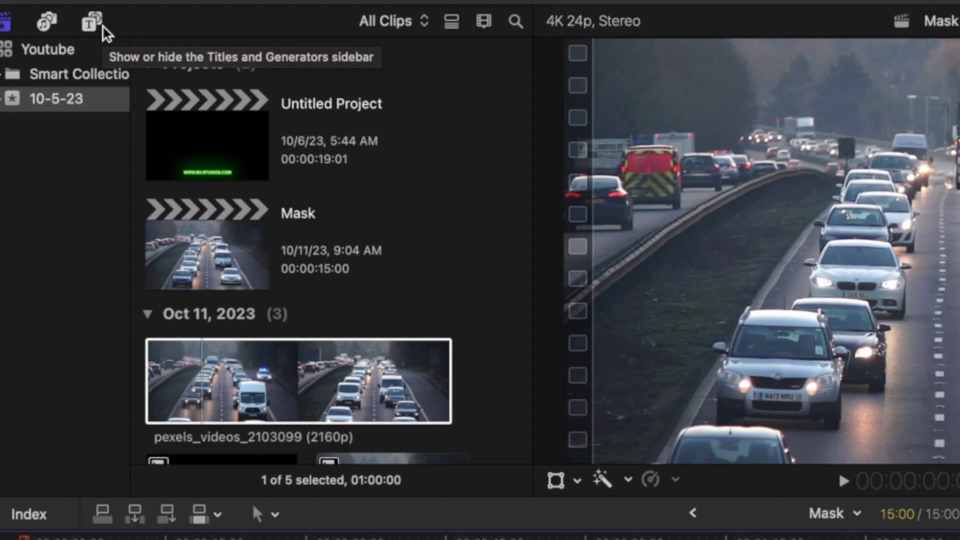
- Place the Bill Vertigo Effect title from My Titles above the Cars compound clip
click(60, 27)
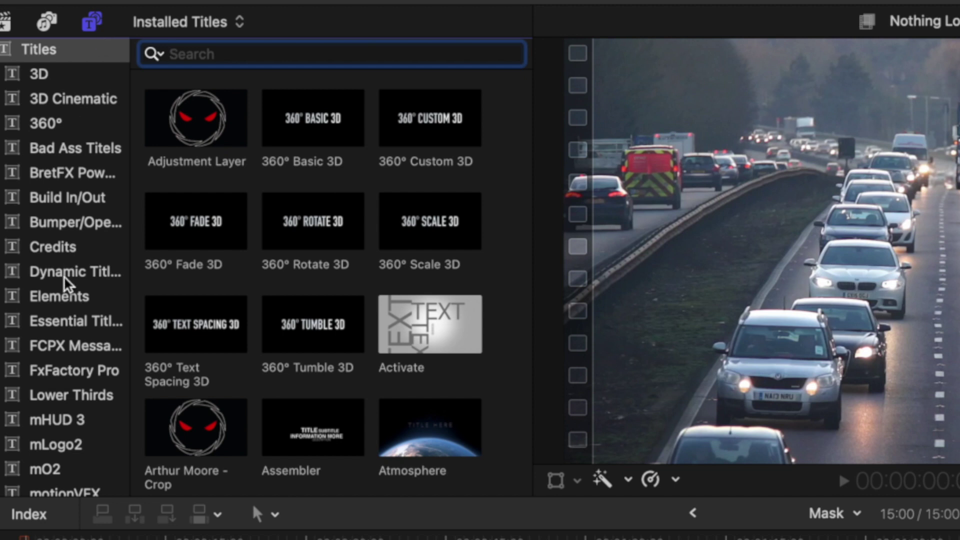
scroll(65, 280, down, 8)
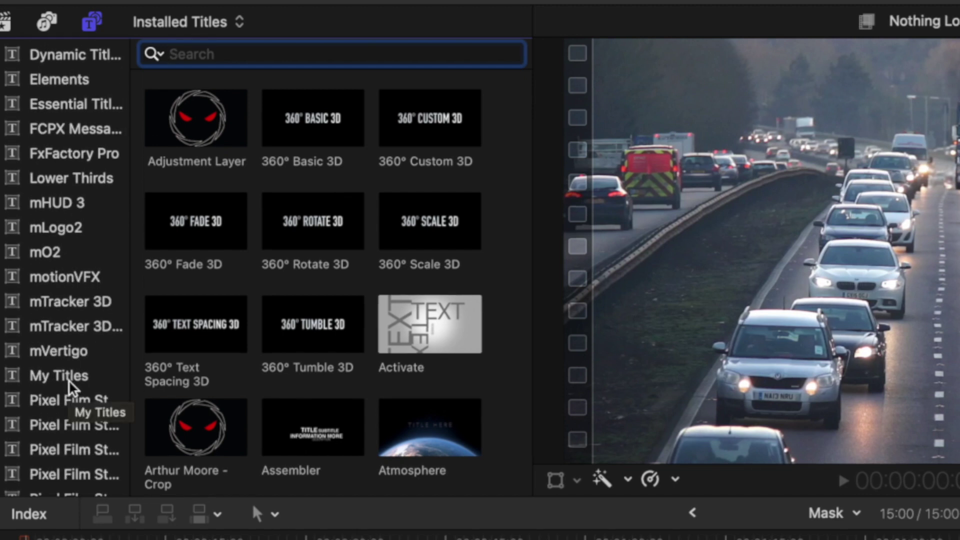
click(70, 384)
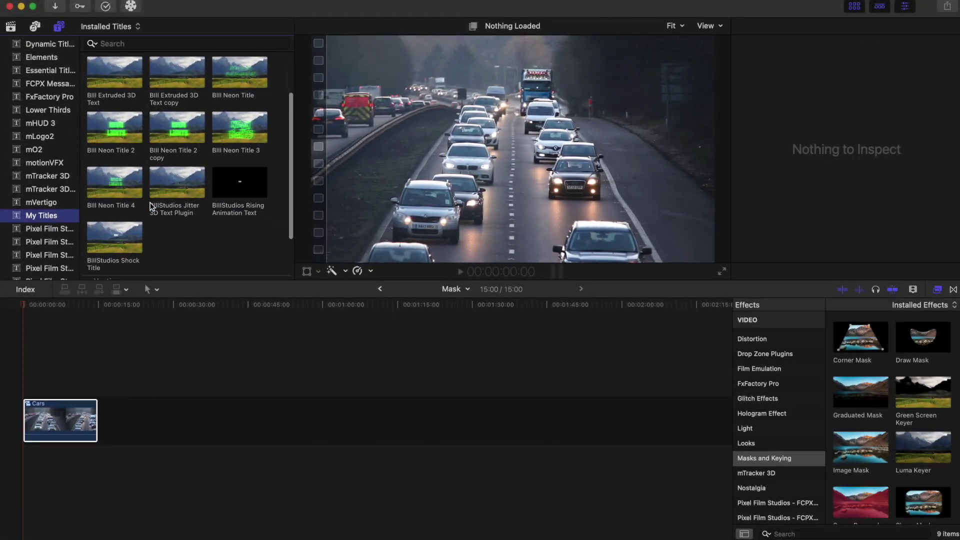
scroll(151, 205, down, 3)
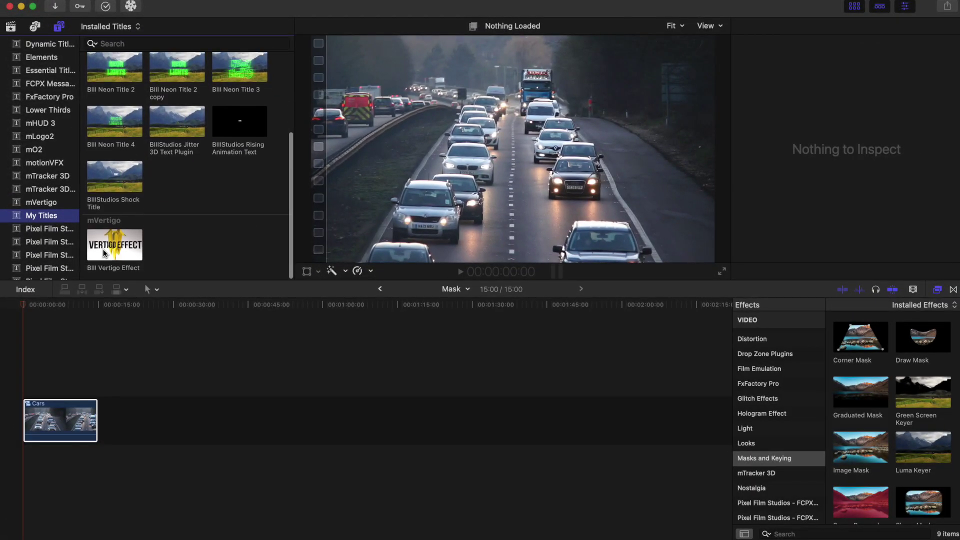
drag(103, 253, 25, 389)
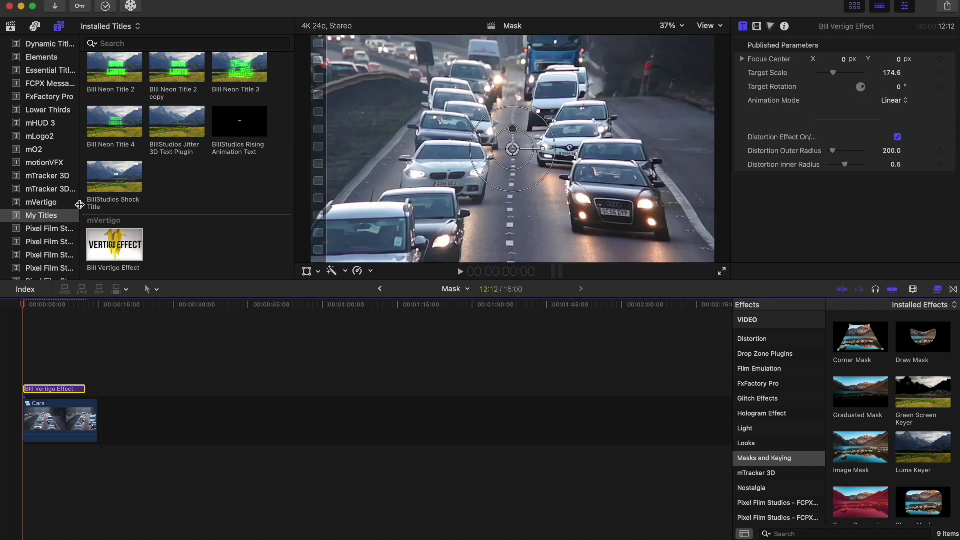
- Set the Vertigo Target Scale to 112 with a keyframe at the clip start
scroll(123, 196, up, 5)
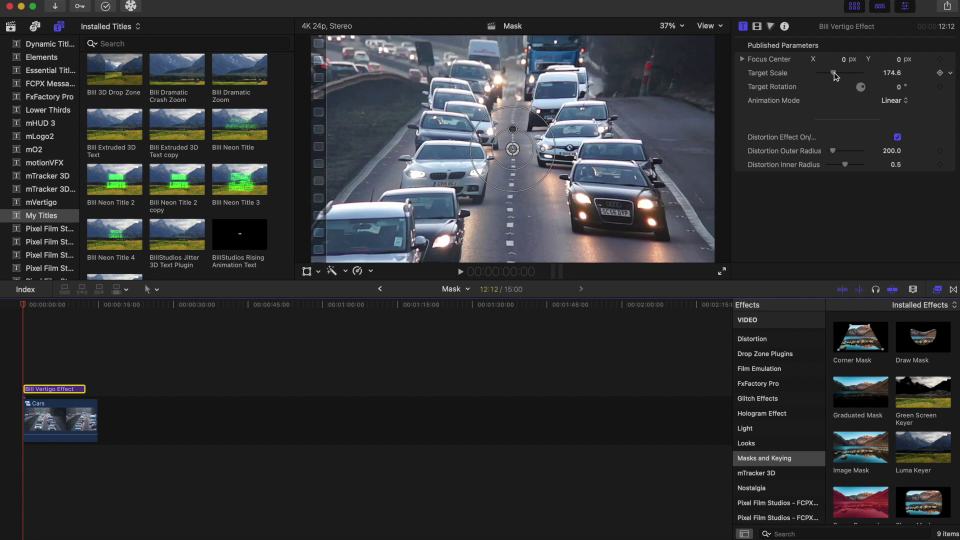
drag(834, 73, 828, 77)
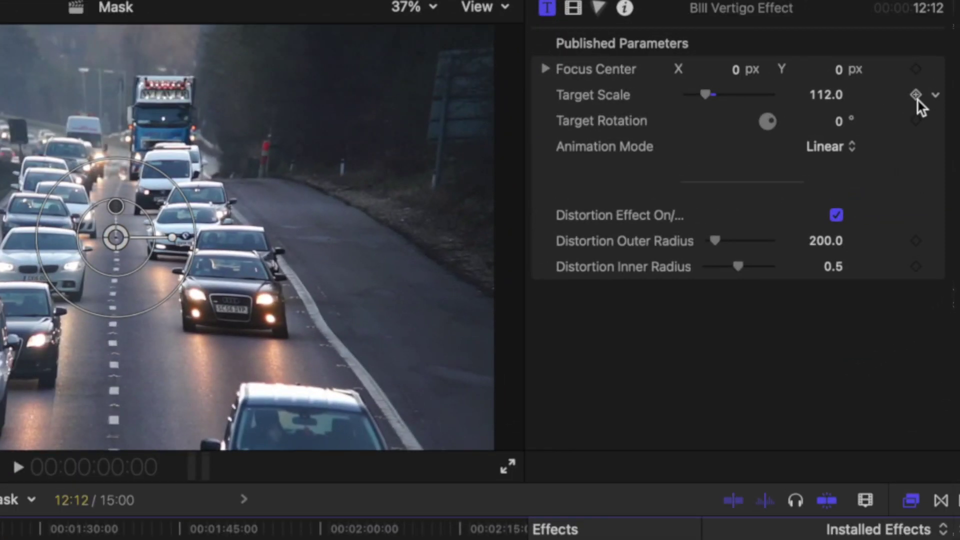
click(916, 94)
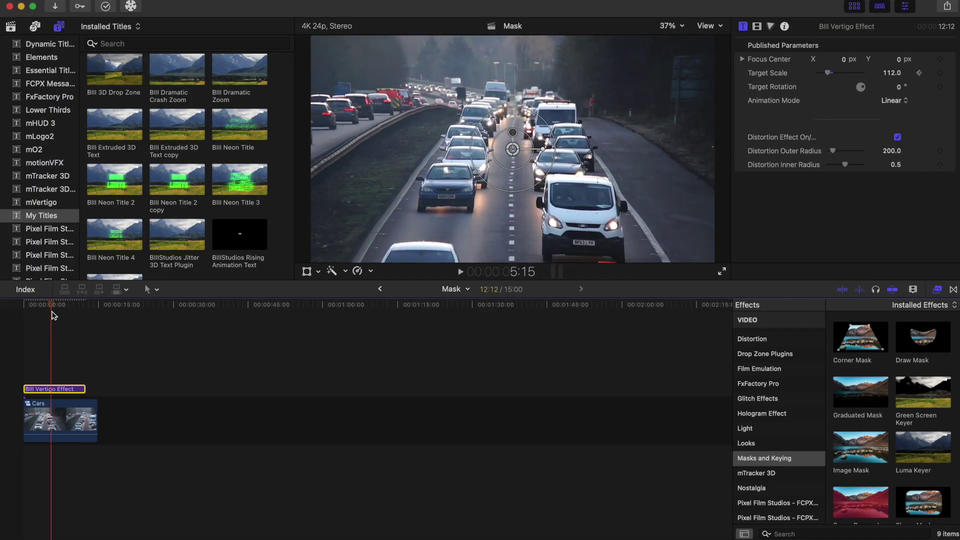
- At about 12:07 raise Target Scale to 280, then play the animated zoom from the start
drag(61, 317, 85, 317)
mouse_move(832, 73)
mouse_down()
mouse_move(890, 76)
mouse_move(842, 85)
mouse_up()
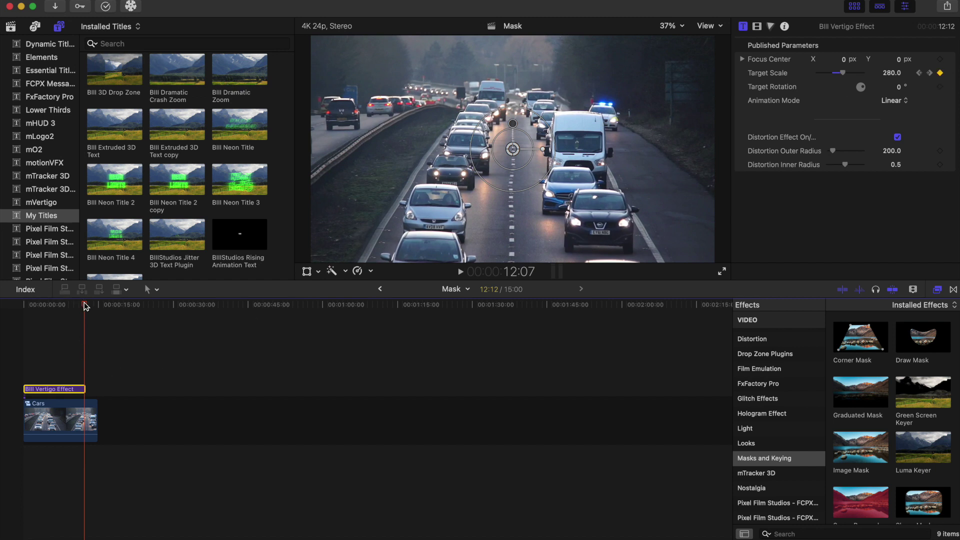
drag(85, 306, 1, 332)
key(space)
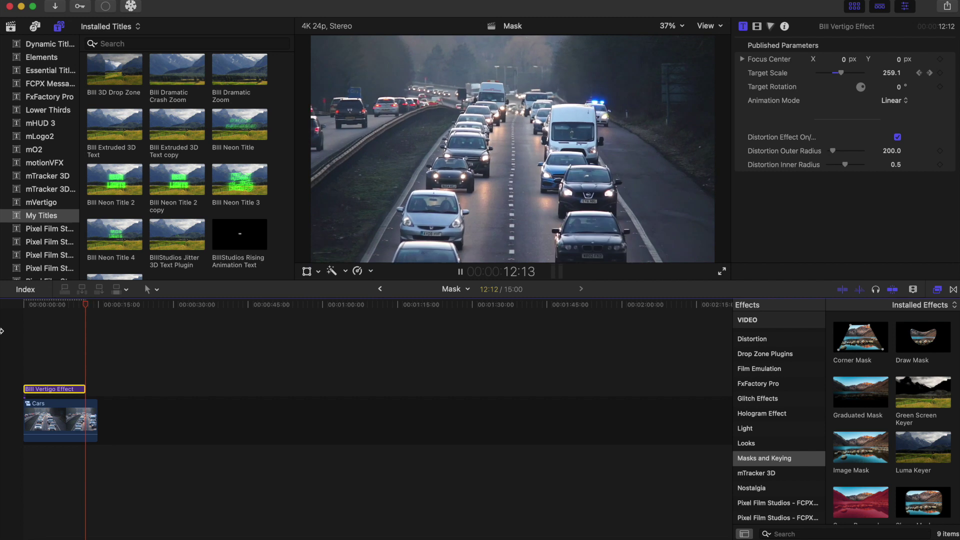
key(space)
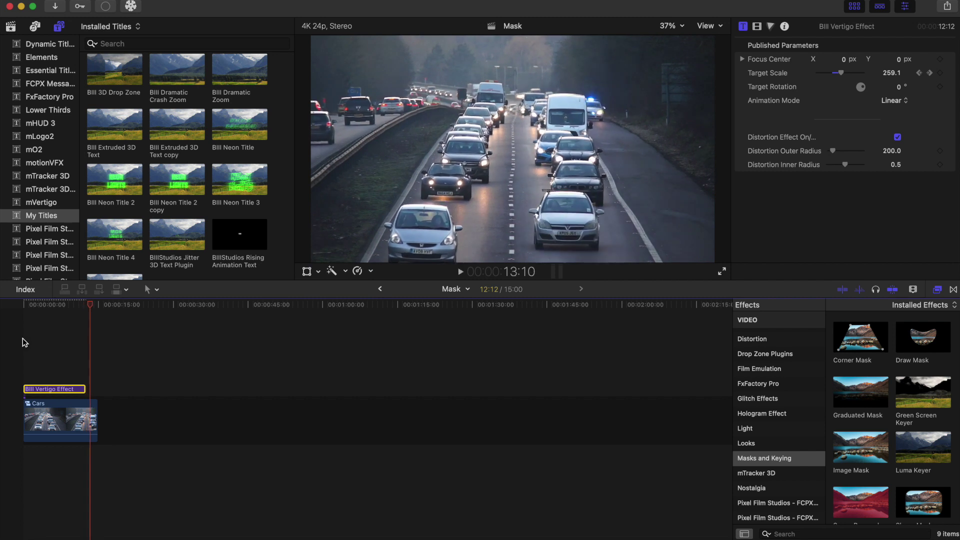
- Reset Target Scale to its default value of 87
click(23, 338)
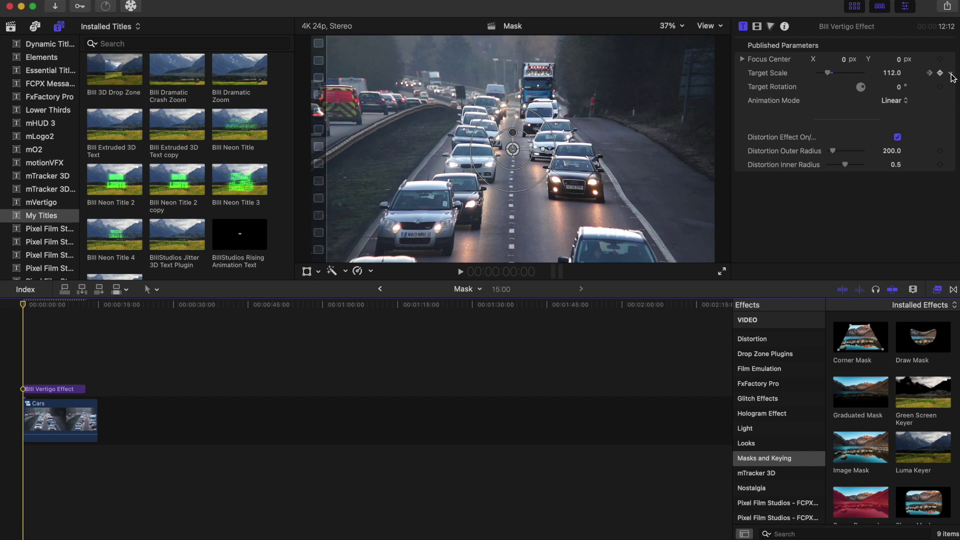
click(951, 75)
click(907, 83)
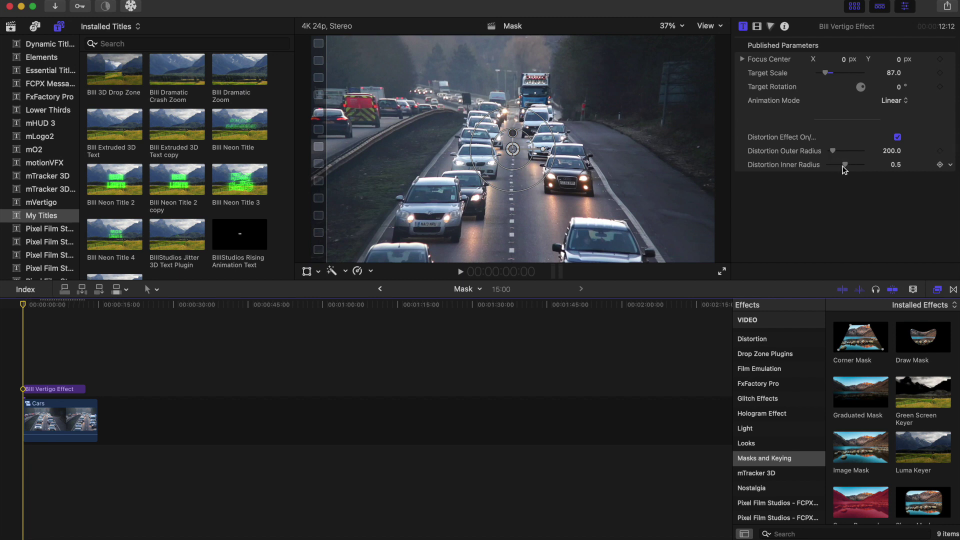
- Animate Distortion Outer Radius from 143 at the start to 131 around ten seconds
drag(834, 149, 832, 156)
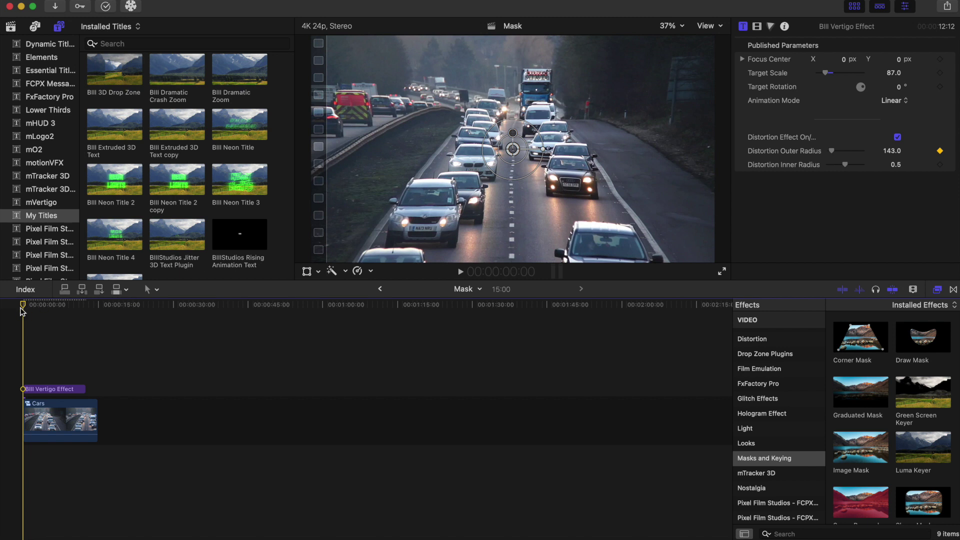
drag(25, 310, 79, 330)
key(s)
key(s)
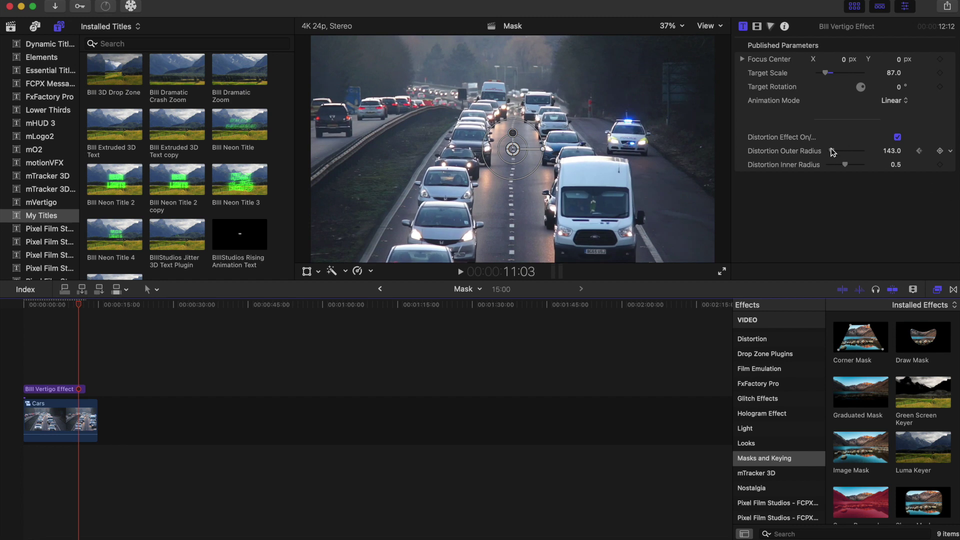
drag(832, 149, 832, 151)
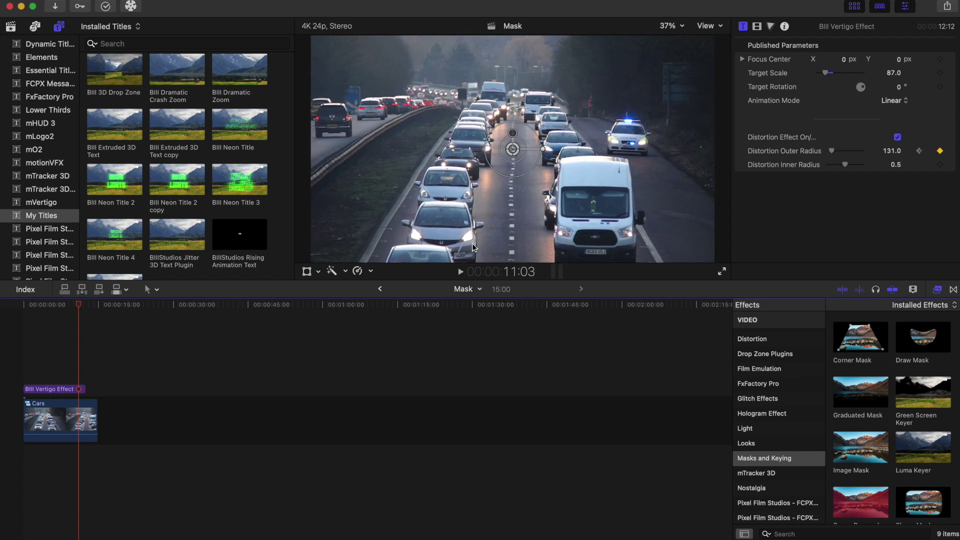
- Keyframe Inner Radius at the start and raise it to 0.87 around 11:03
key(Home)
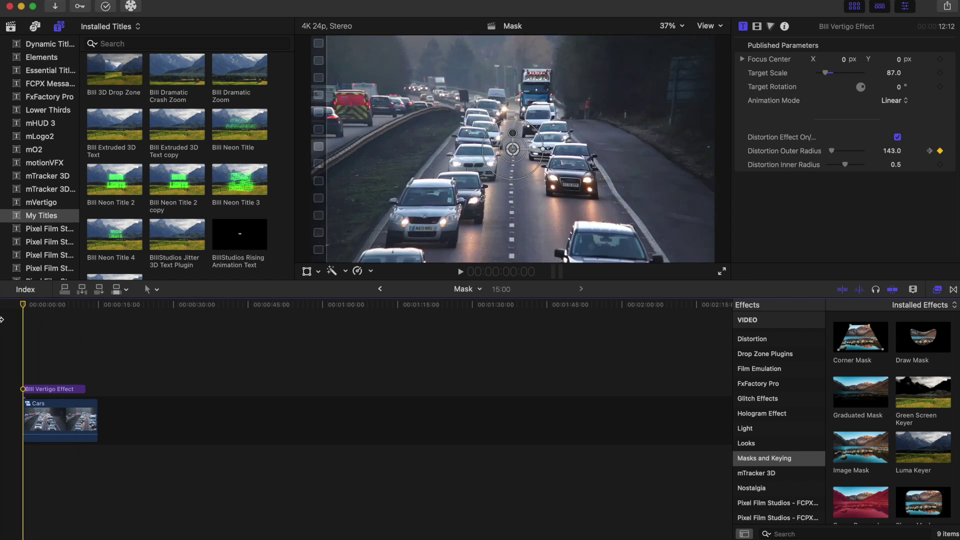
click(940, 165)
drag(22, 306, 79, 330)
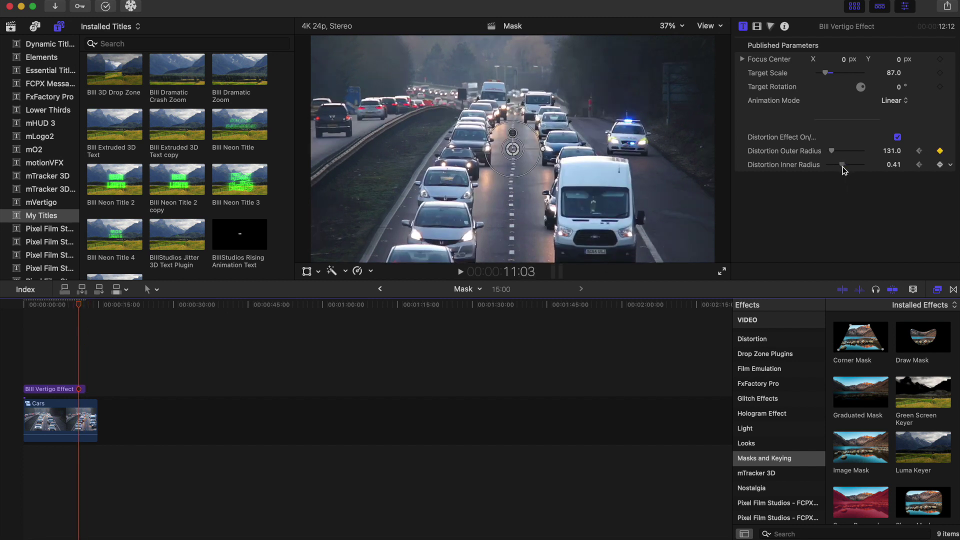
drag(843, 166, 858, 169)
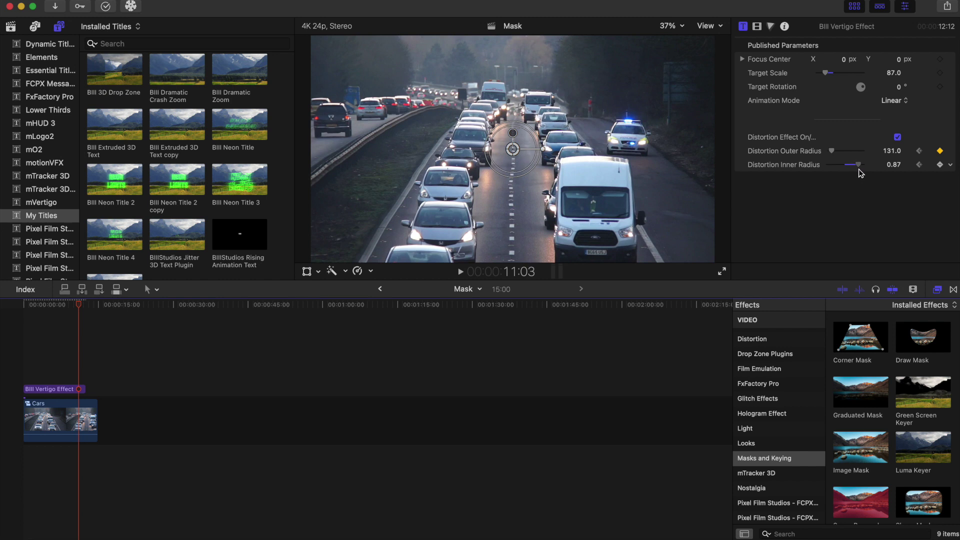
- Add a Target Scale keyframe of 76 at about 10:16, then return to the start
key(Home)
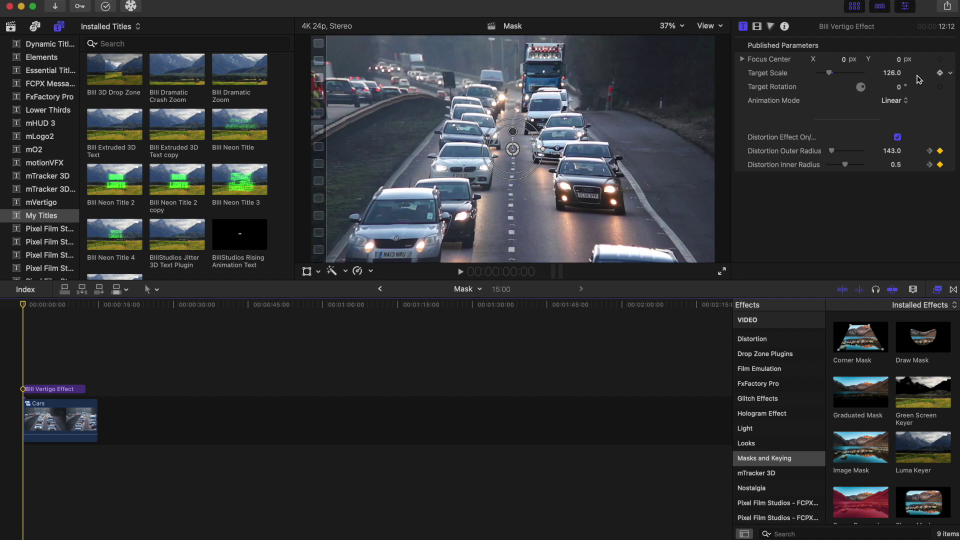
drag(23, 306, 78, 329)
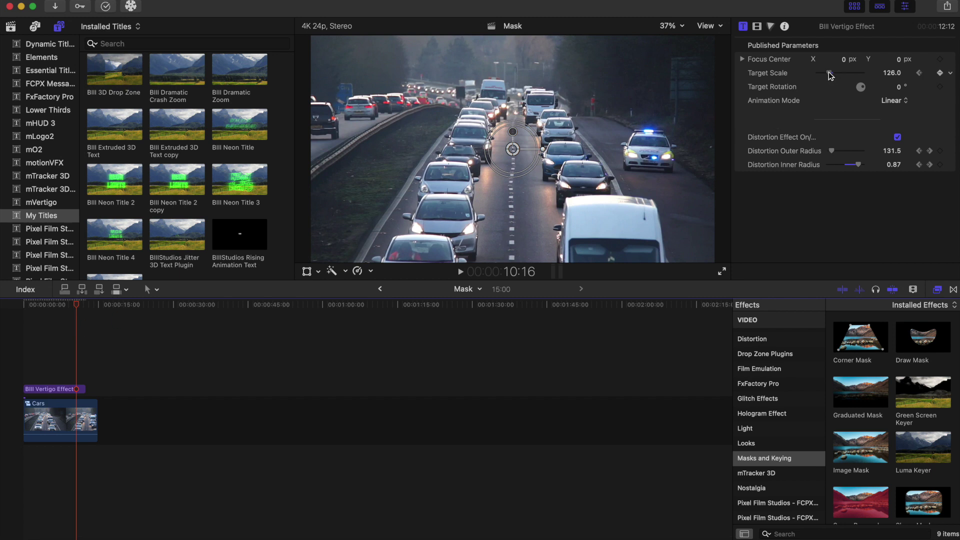
drag(829, 73, 827, 75)
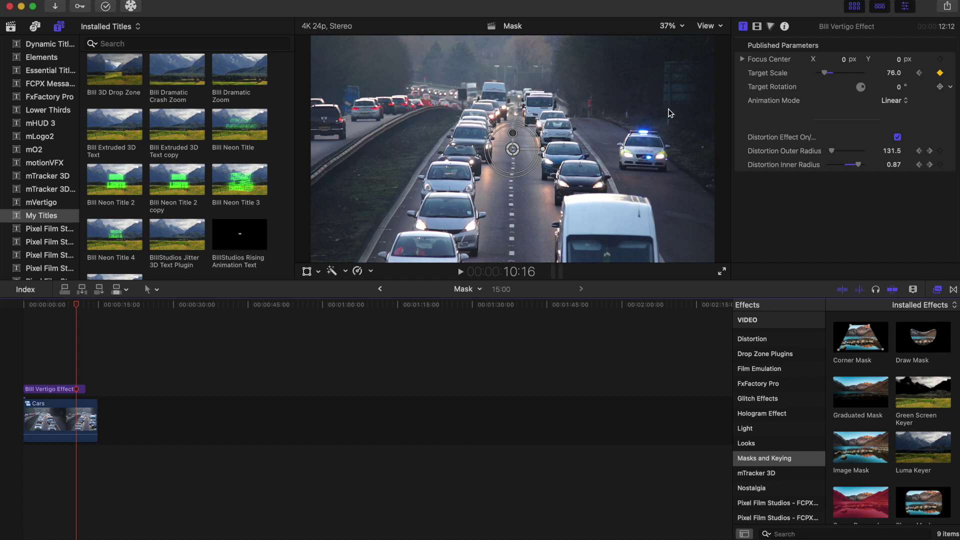
key(Home)
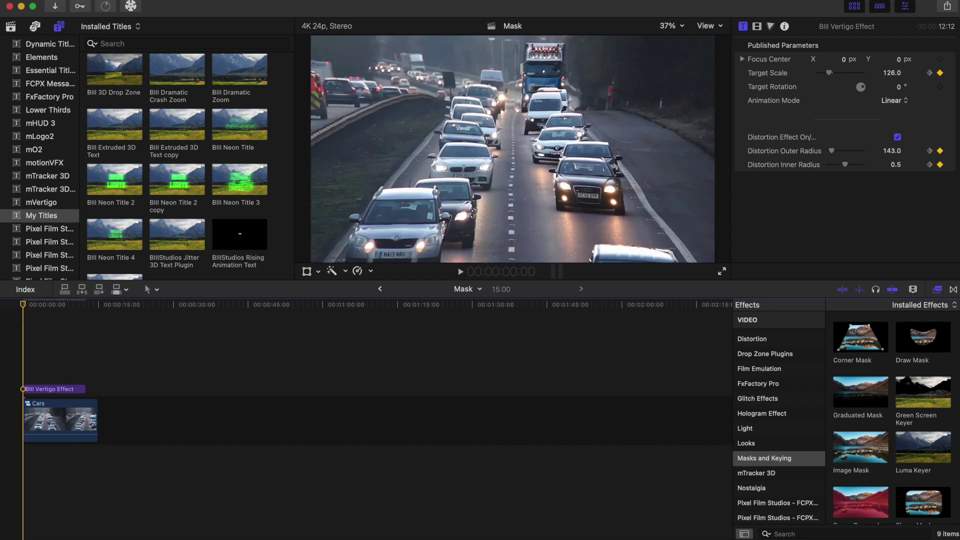
- Play back the timeline to watch the keyframed Vertigo zoom and radius distortion
key(space)
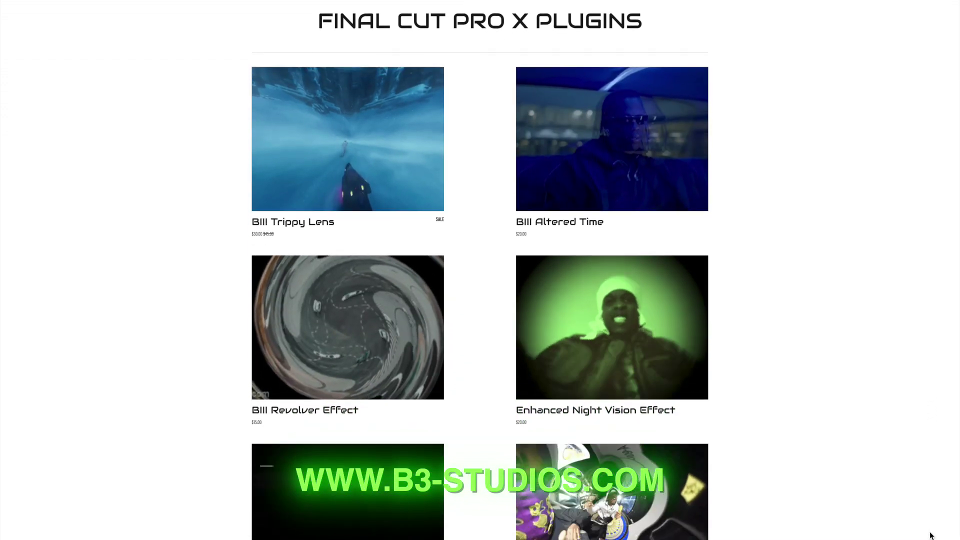
- Scroll the B3 Studios plugins page down to Authentic VHS Overlay, Tiny Planet, Glitch Pack and Split Screen
scroll(930, 535, down, 5)
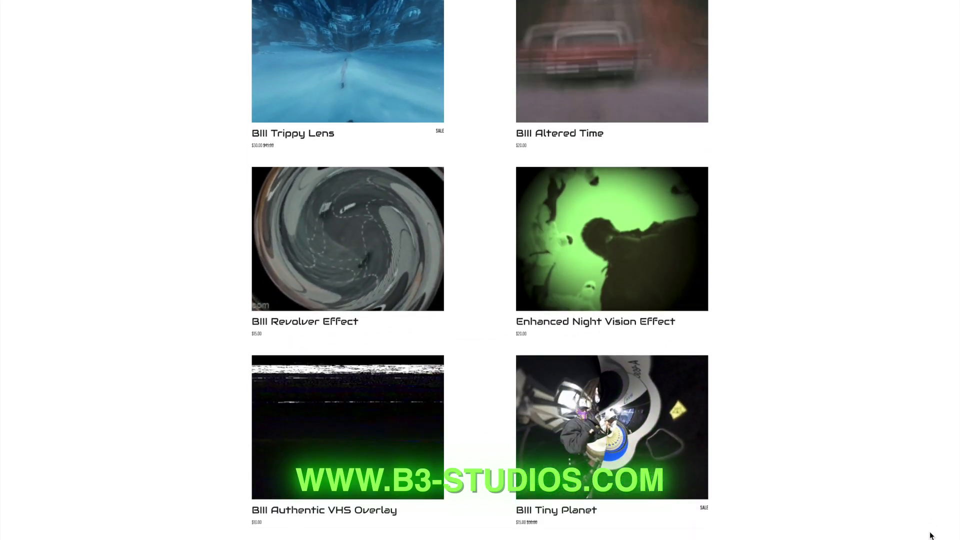
scroll(930, 535, down, 5)
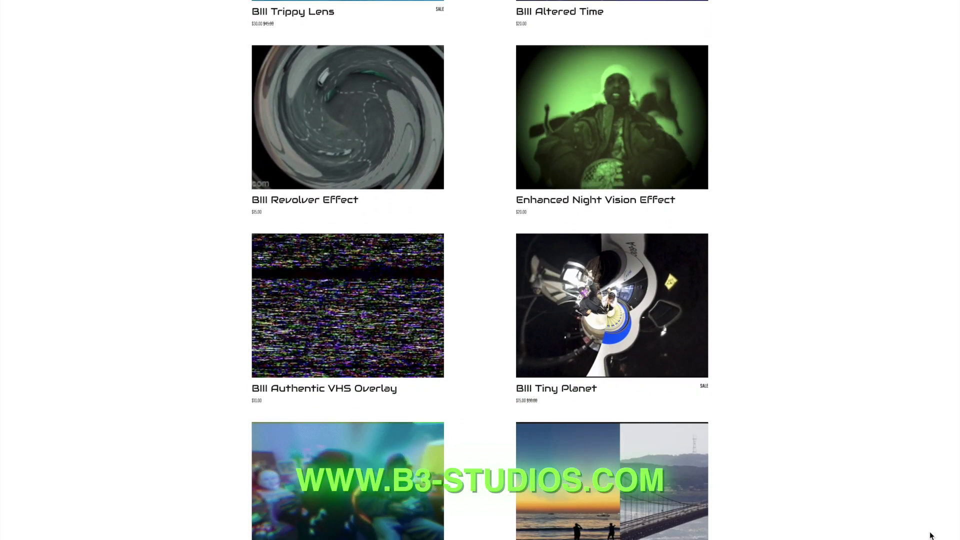
scroll(931, 535, down, 6)
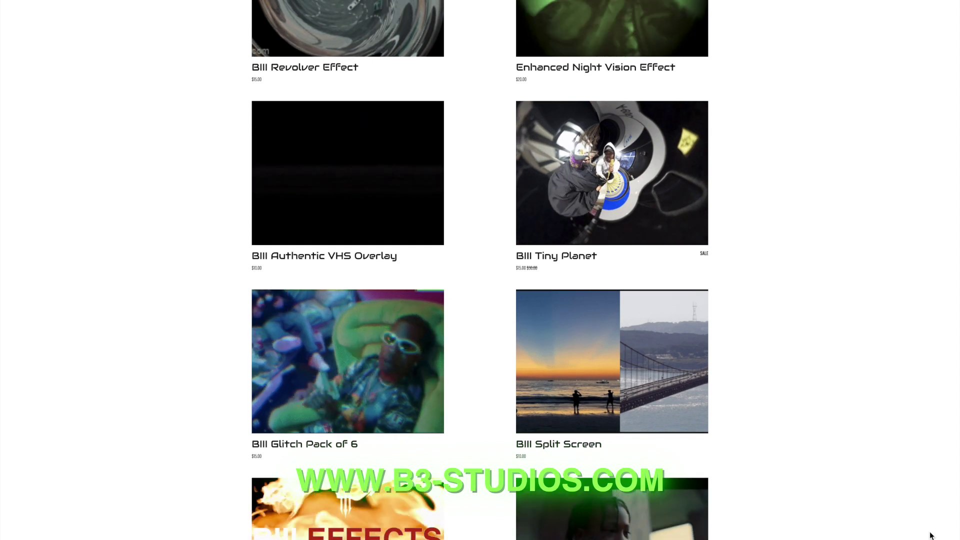
scroll(931, 535, down, 5)
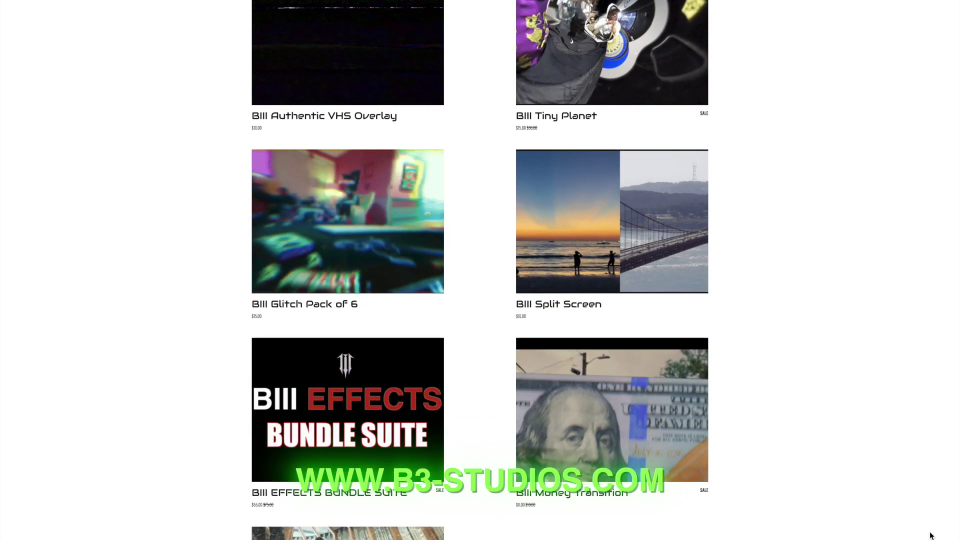
scroll(931, 535, down, 3)
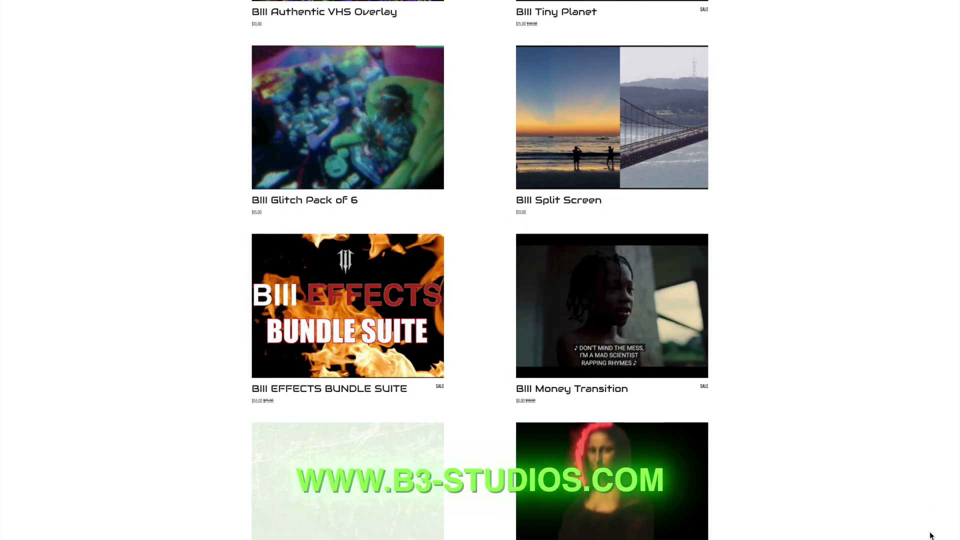